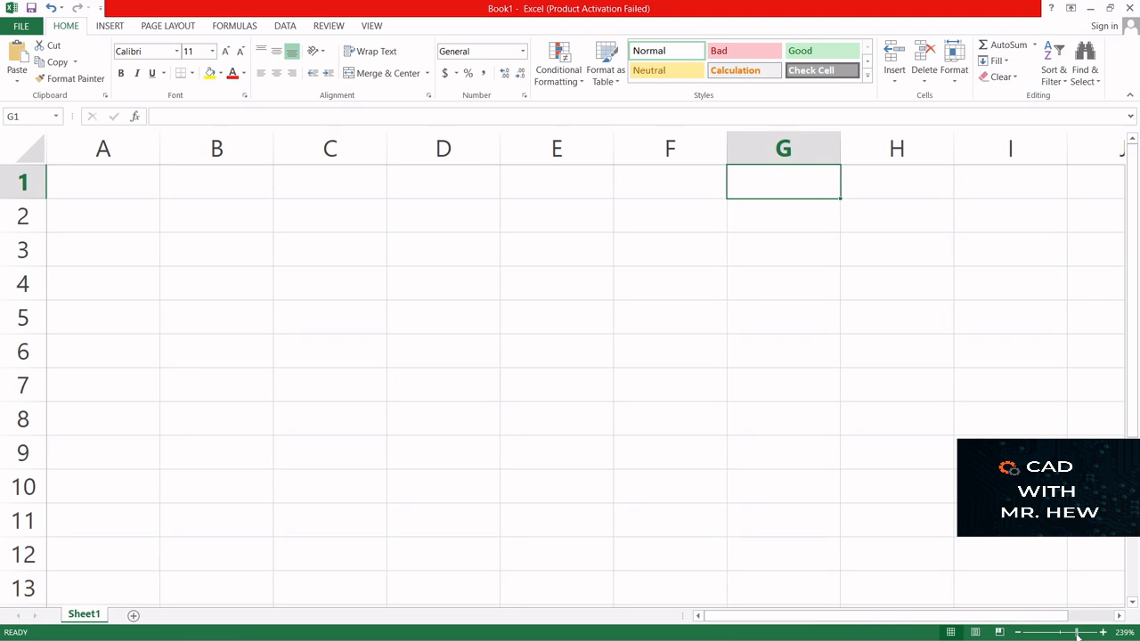
# - Enter the title "PMT function" in cell E1
pyautogui.moveTo(1077, 635); pyautogui.dragTo(1079, 635)
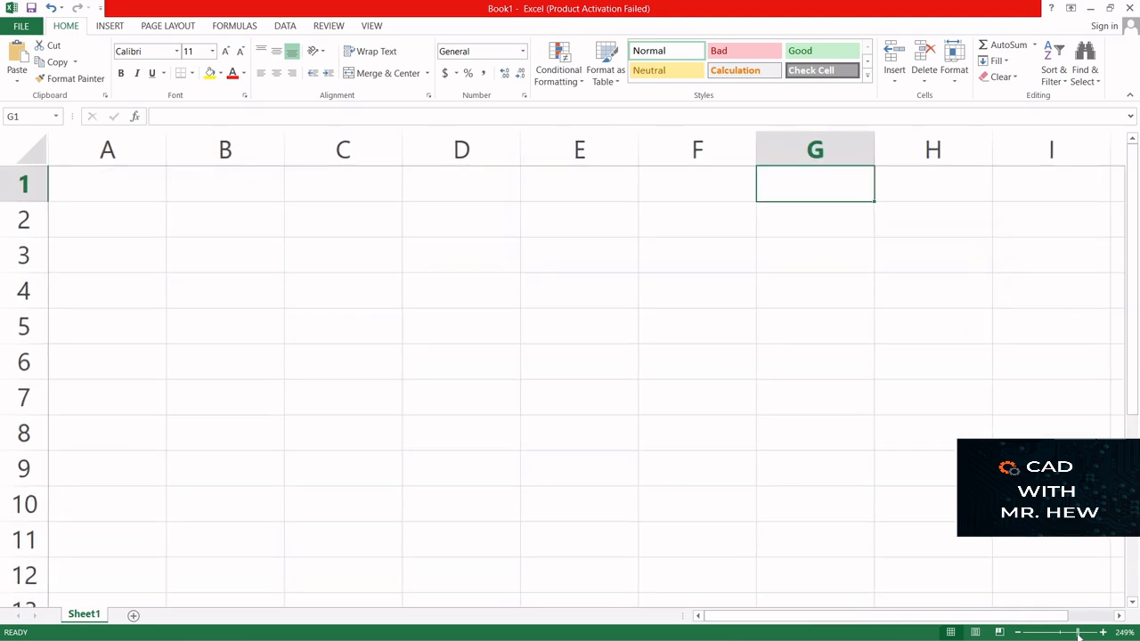
pyautogui.click(567, 186)
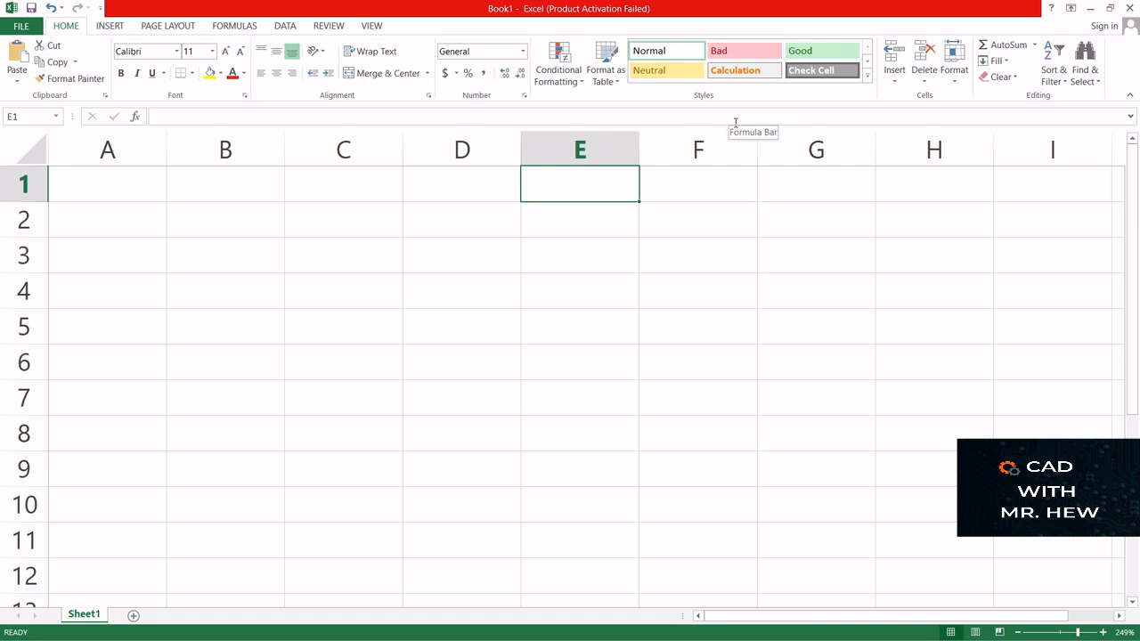
pyautogui.write('P')
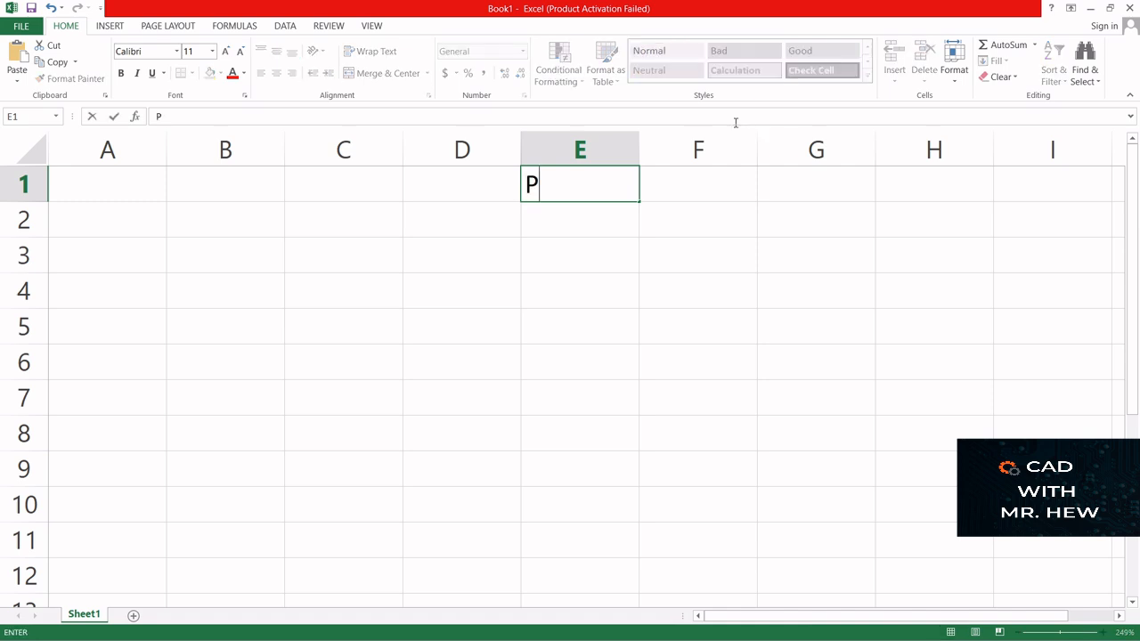
pyautogui.write('MT f')
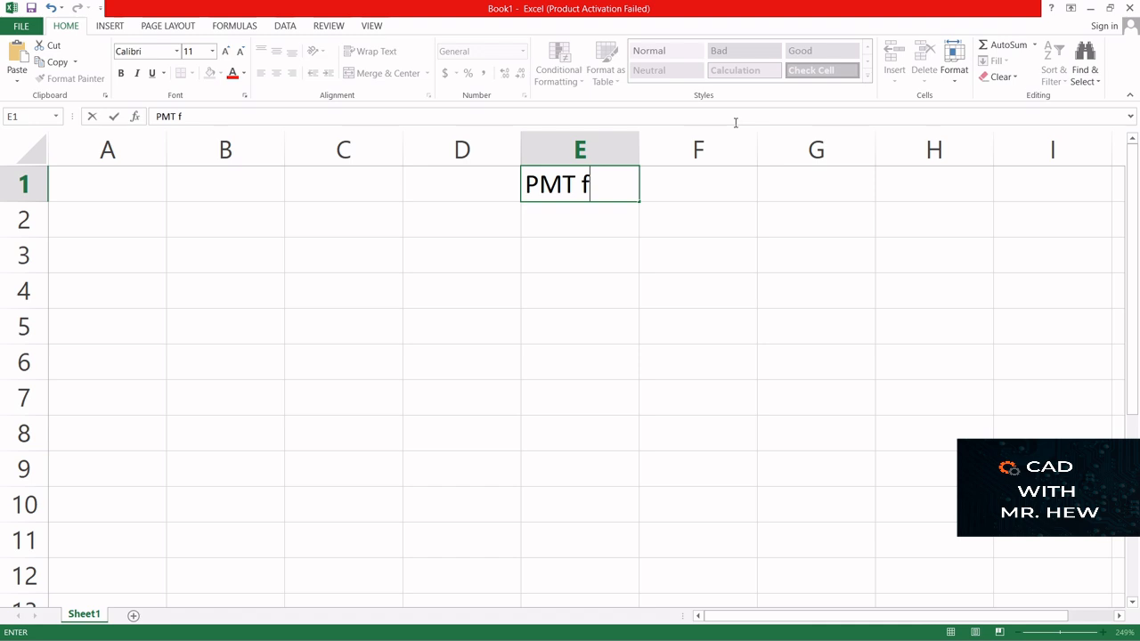
pyautogui.write('unction')
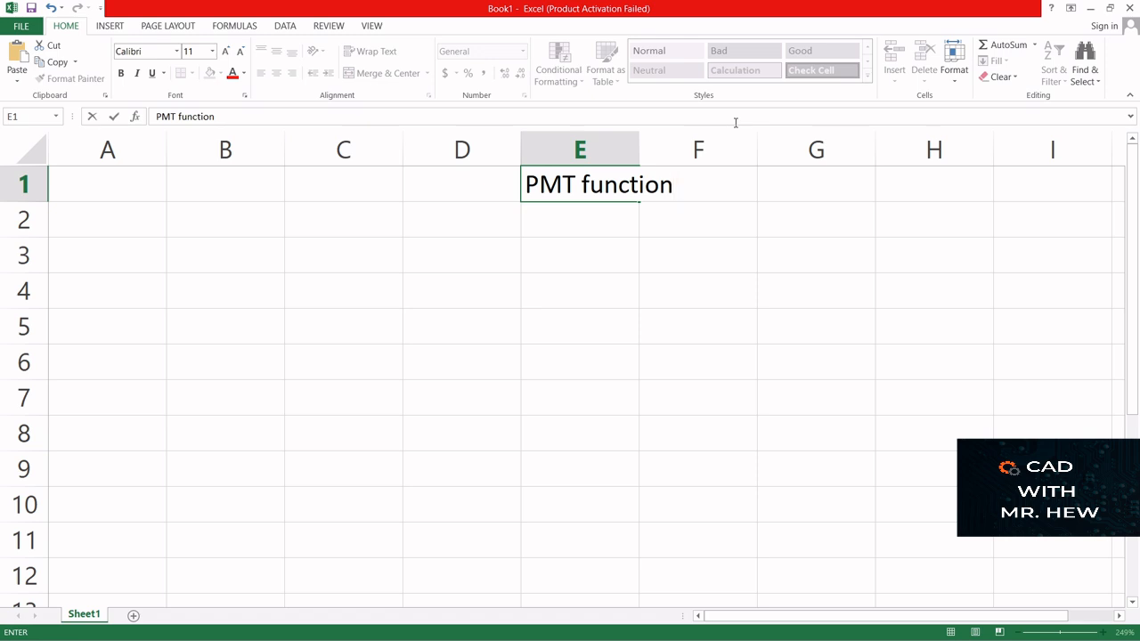
# - Enter the label "Loan amount:" in cell A1
pyautogui.click(93, 186)
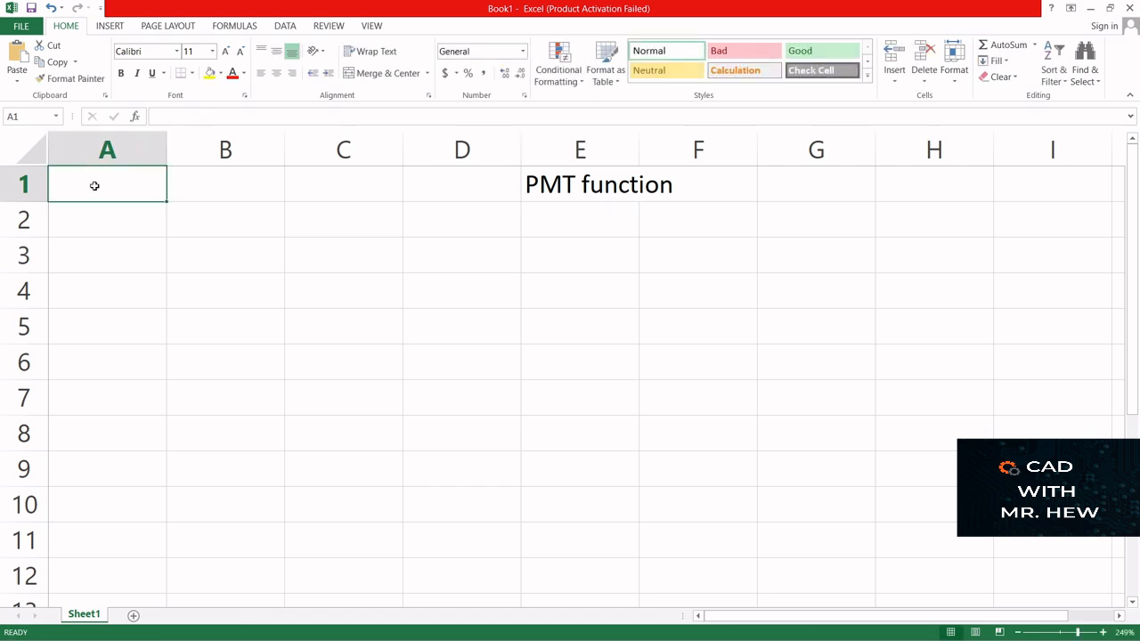
pyautogui.write('Loa')
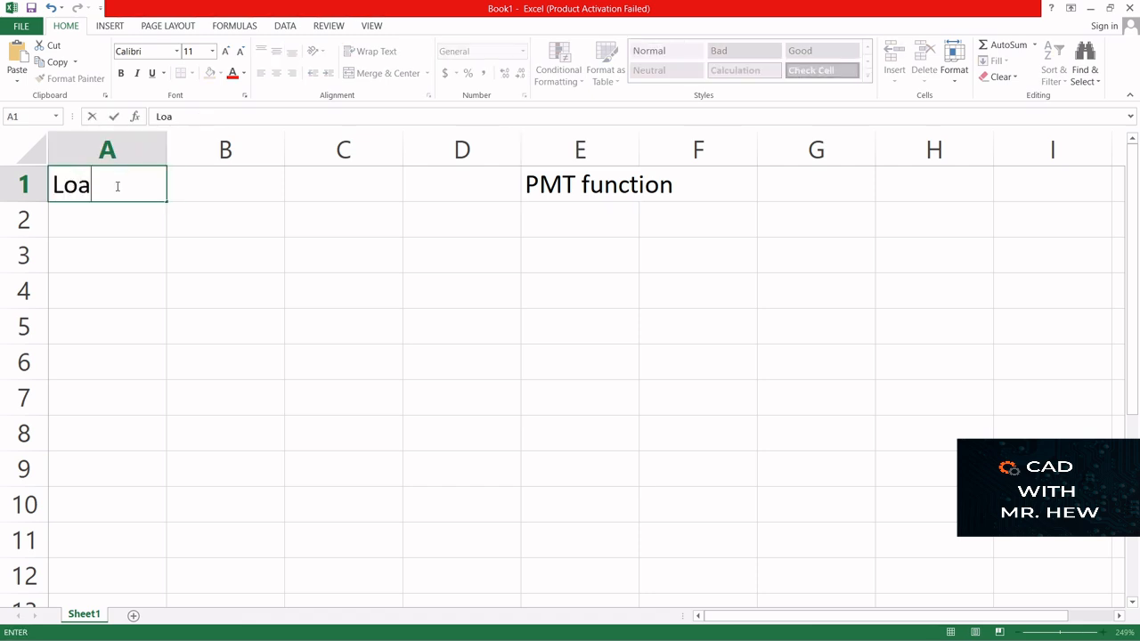
pyautogui.write('n amoun')
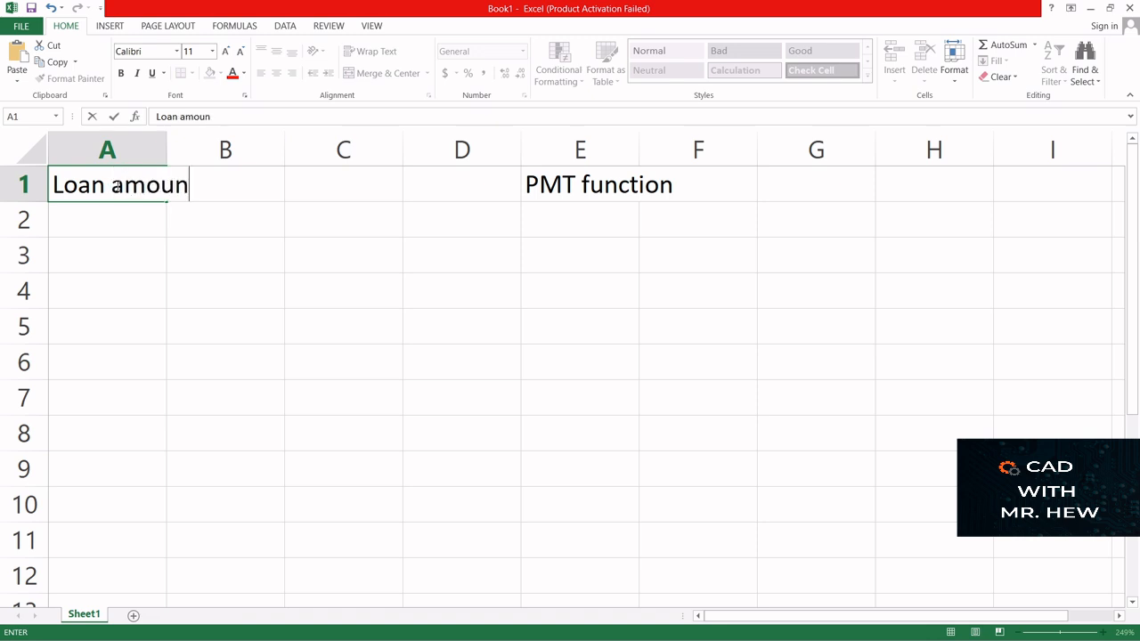
pyautogui.write('t:')
# - Enter the label "Interest rate" in cell A2
pyautogui.click(128, 212)
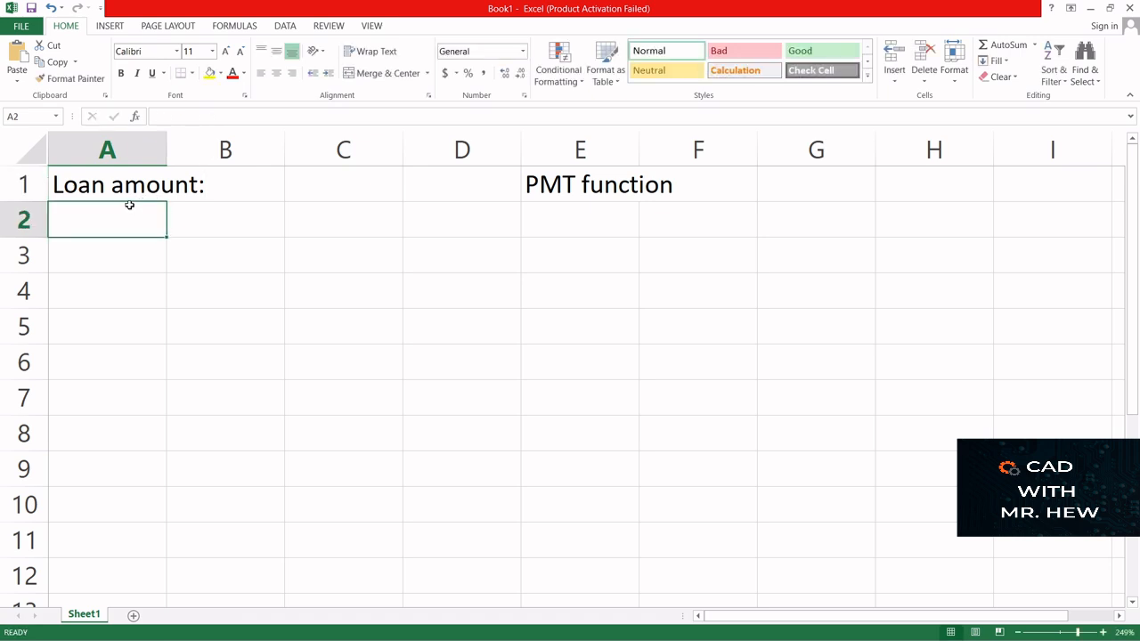
pyautogui.write('Inter')
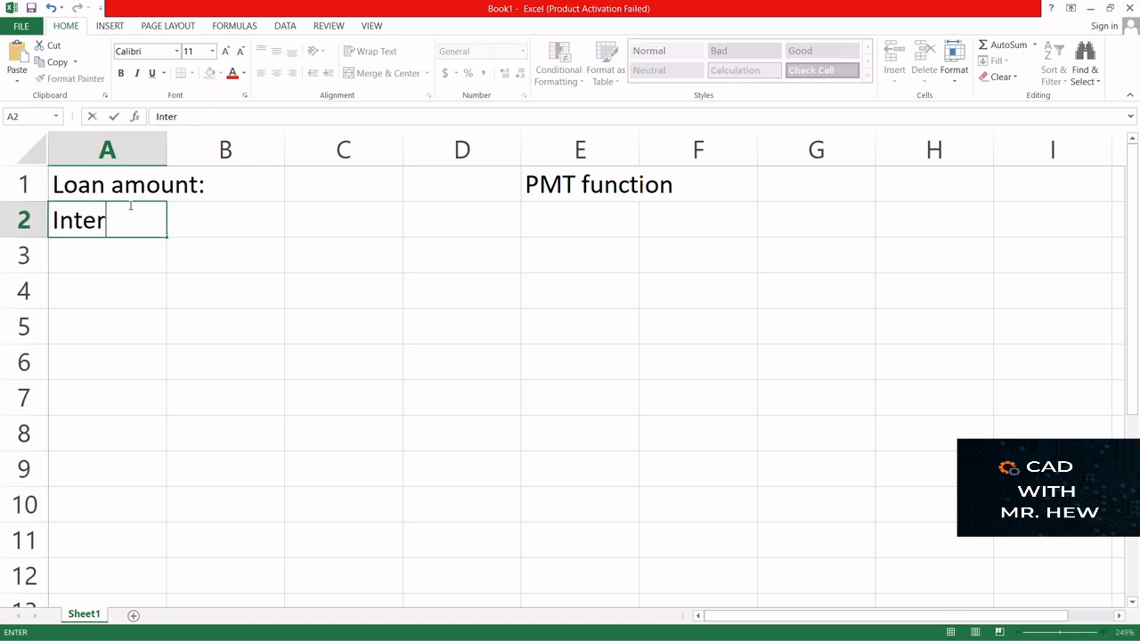
pyautogui.write('est rtae')
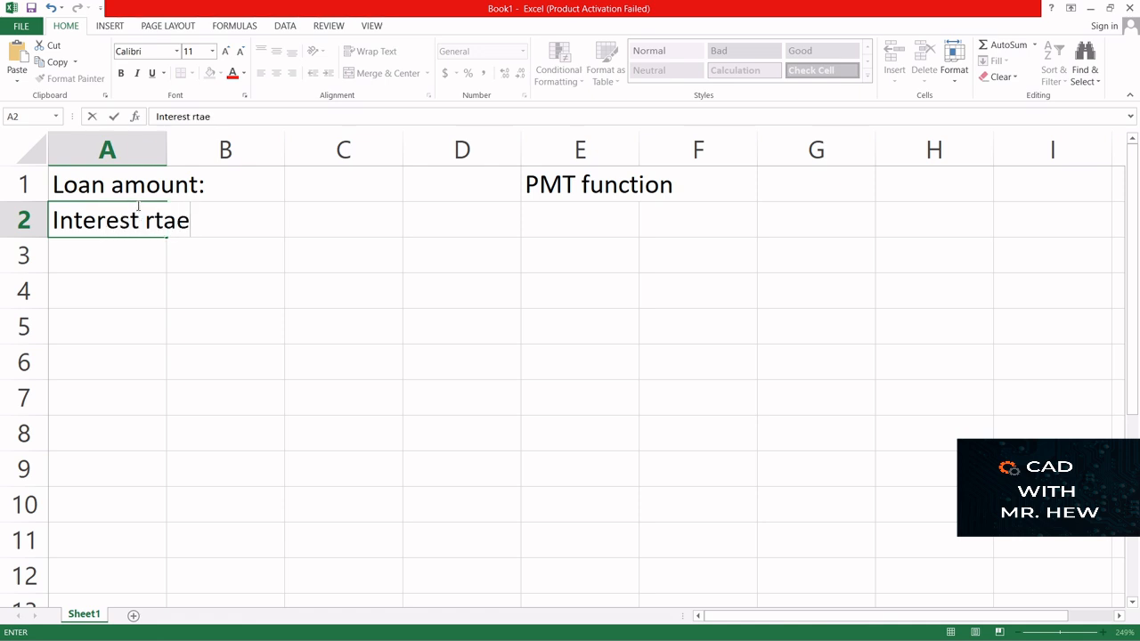
pyautogui.press('BackSpace')
pyautogui.press('BackSpace')
pyautogui.press('BackSpace')
pyautogui.write('ate')
# - Enter the label "How many years to repay the loan" in cell A3
pyautogui.click(104, 253)
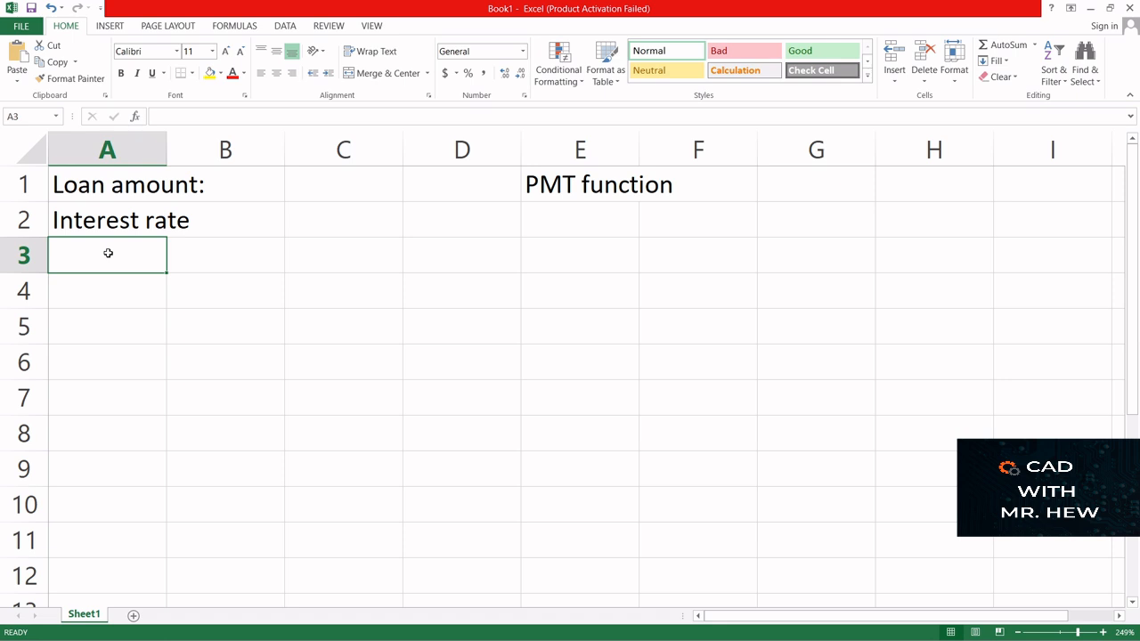
pyautogui.write('How ')
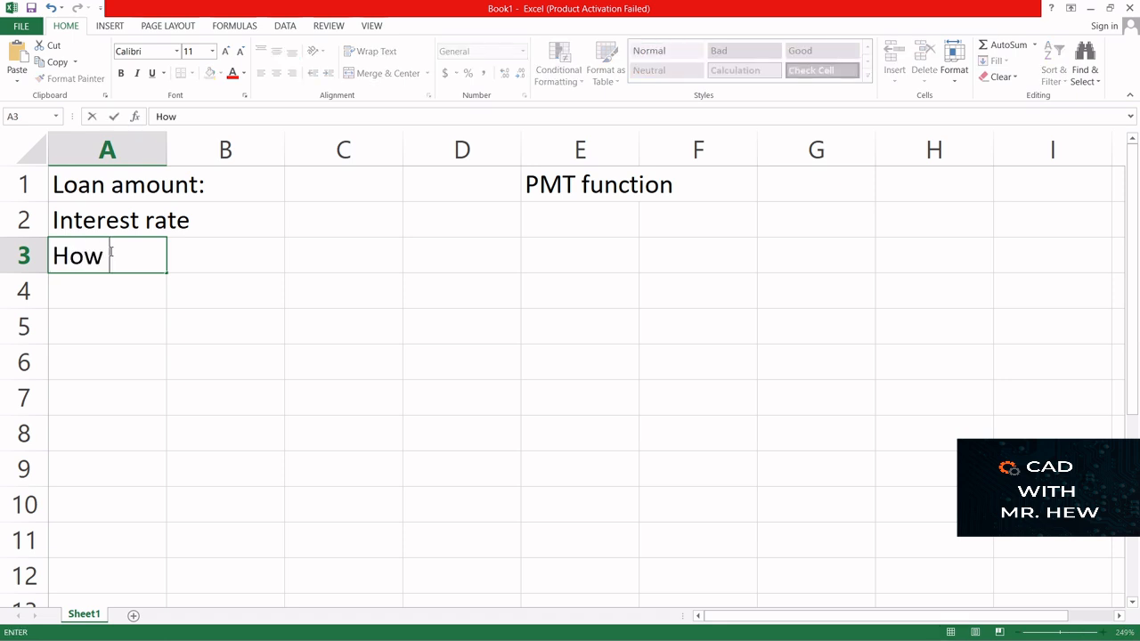
pyautogui.write('many ')
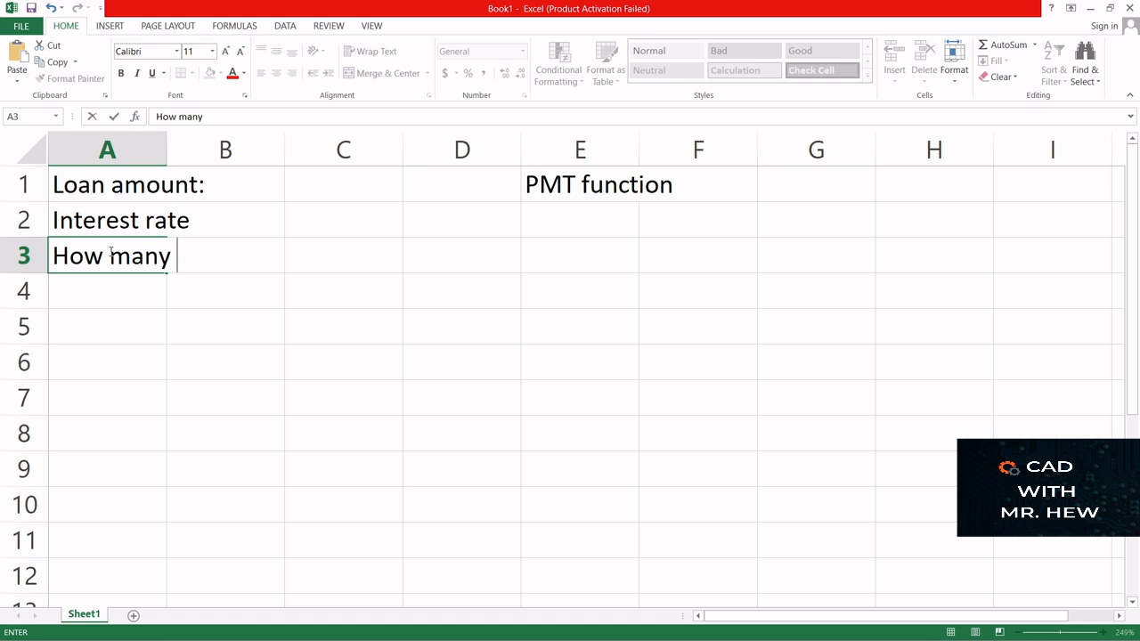
pyautogui.write('years ')
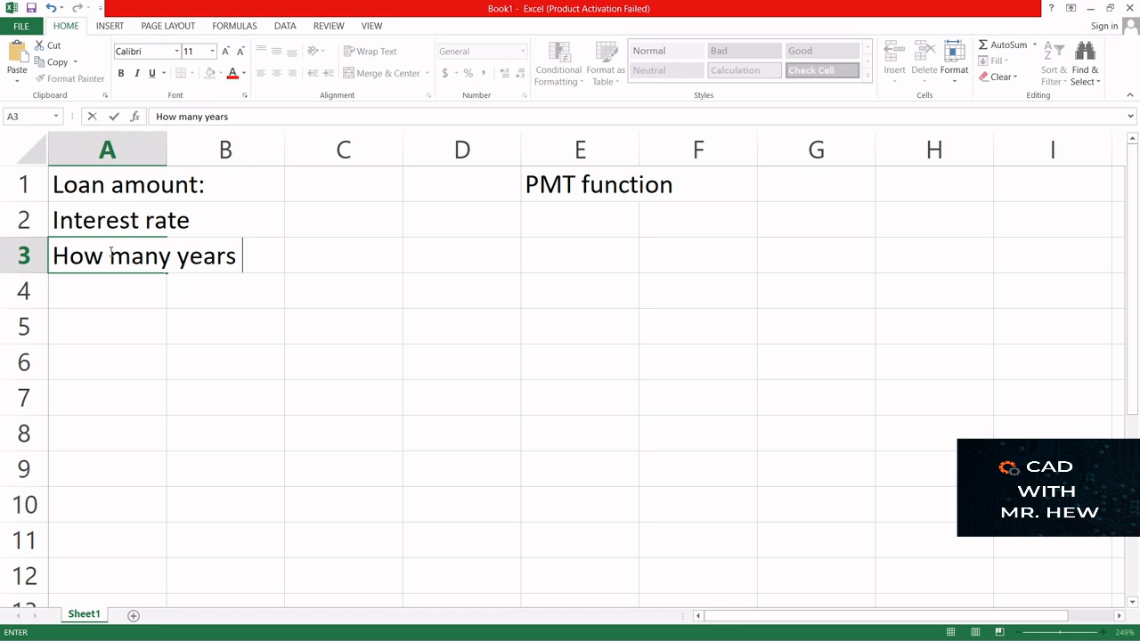
pyautogui.write('to repay ')
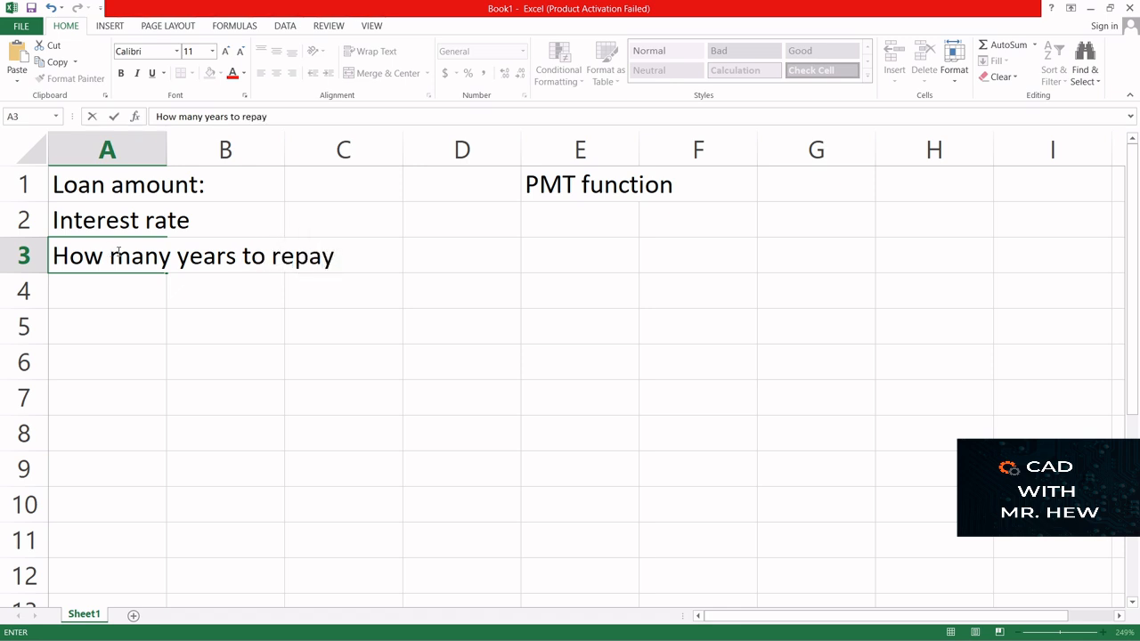
pyautogui.write('the loan')
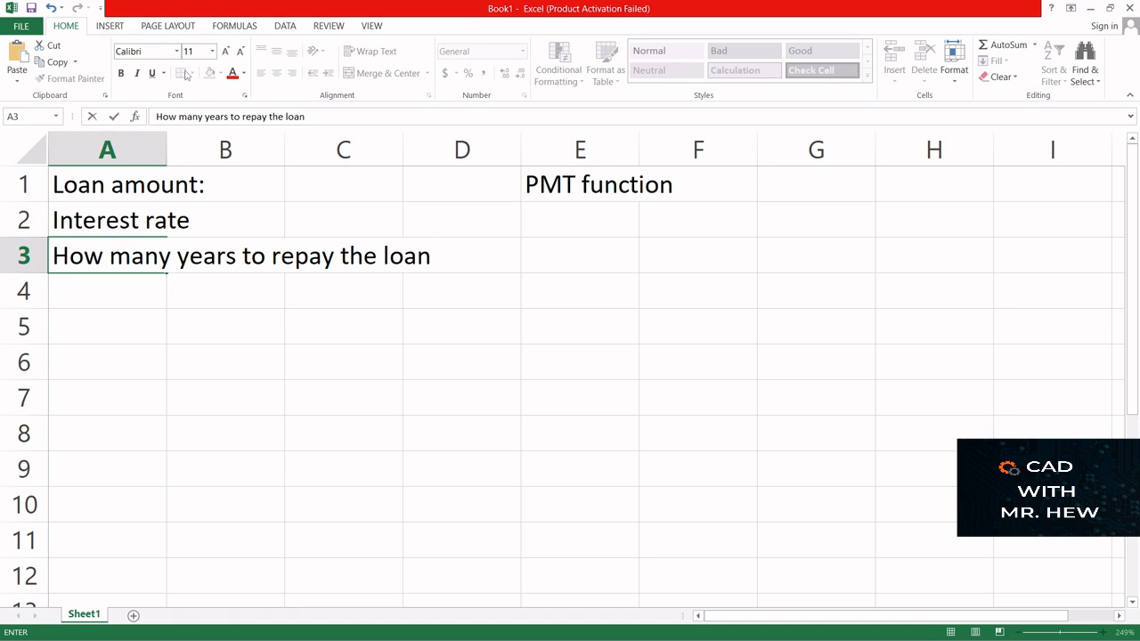
# - Enter the label "Number of payments" in cell A4
pyautogui.click(100, 286)
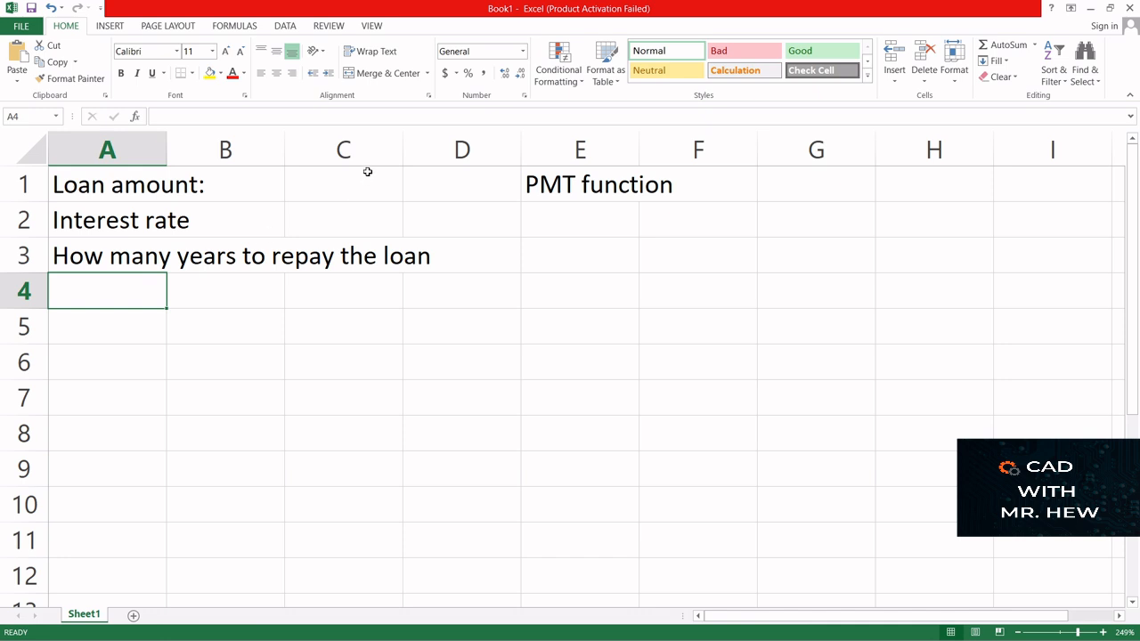
pyautogui.write('N')
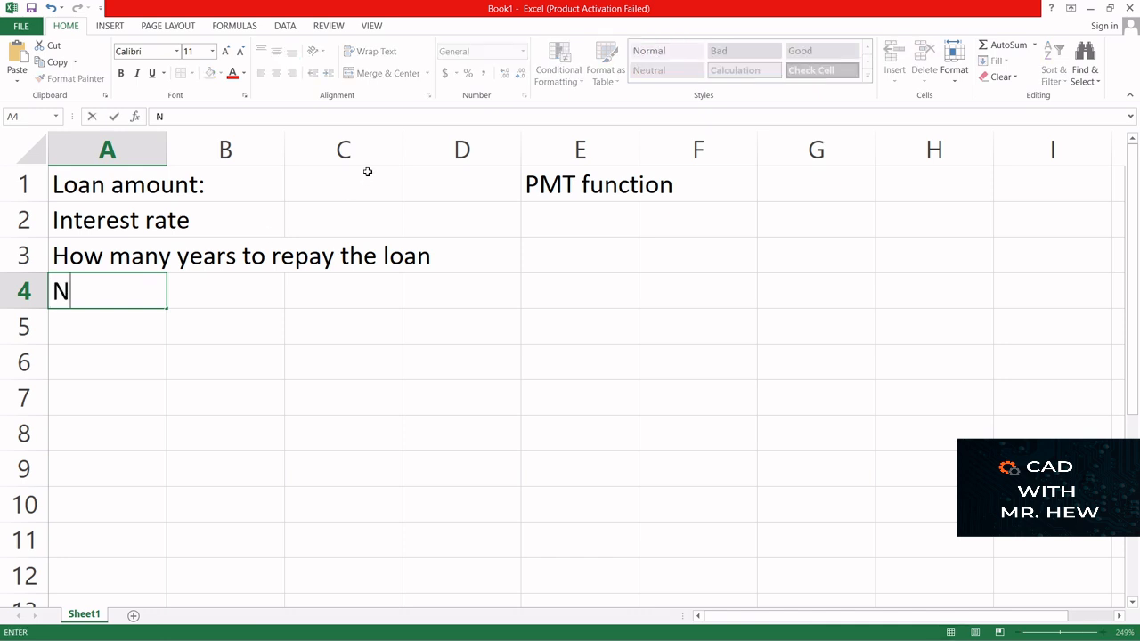
pyautogui.write('umber o')
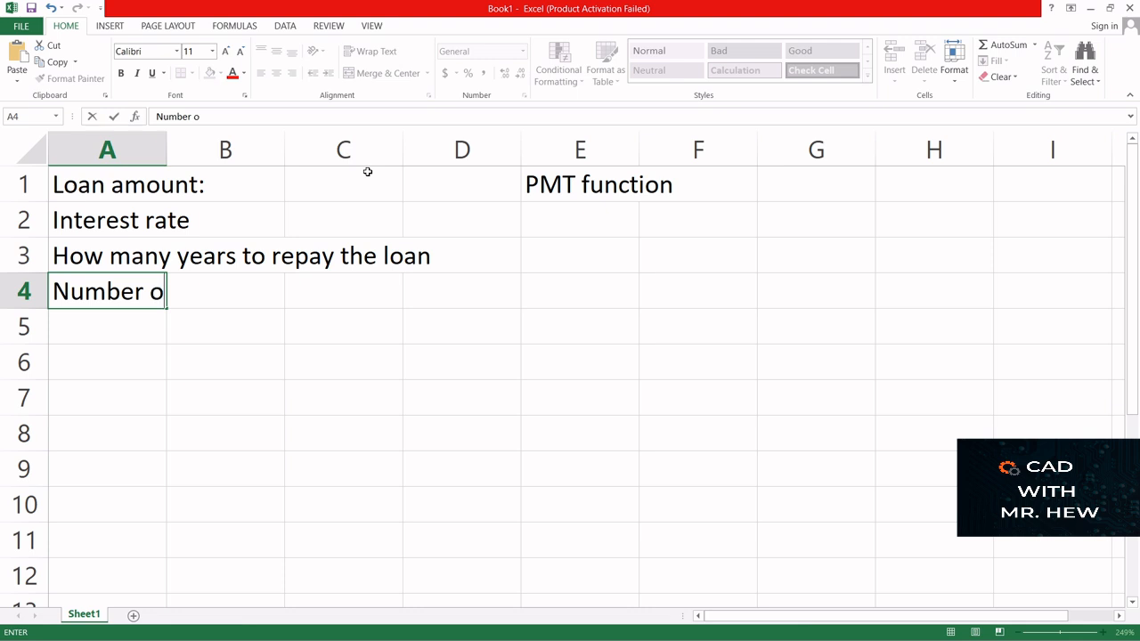
pyautogui.write('f payment')
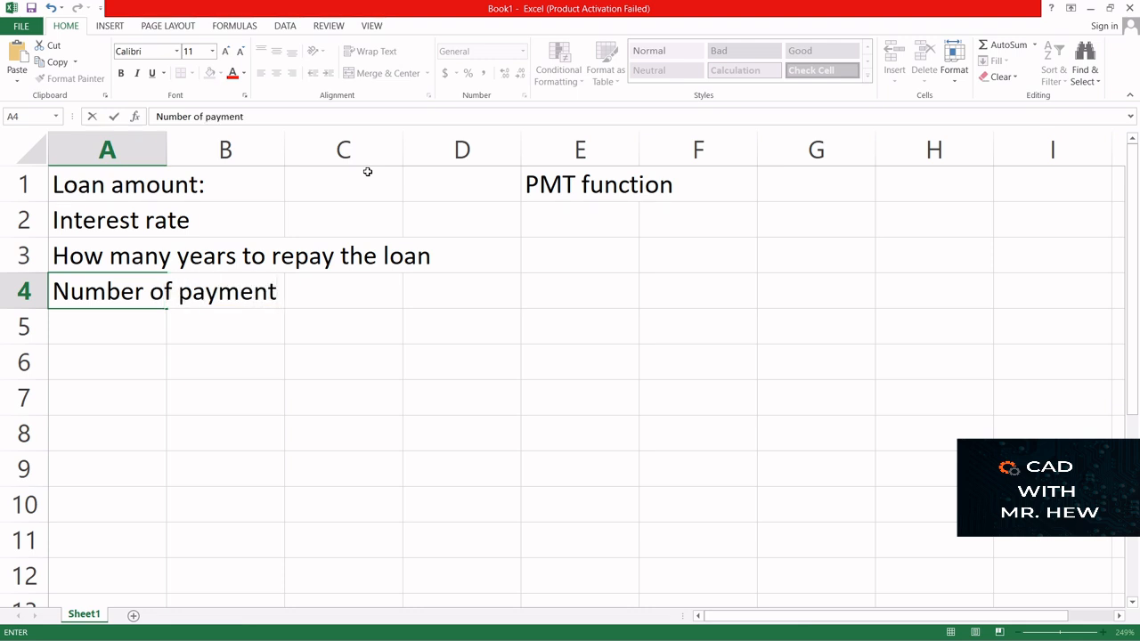
pyautogui.write('s')
# - Enter the labels "Payment per month" in cell A6 and "Total cost" in cell A7
pyautogui.click(128, 364)
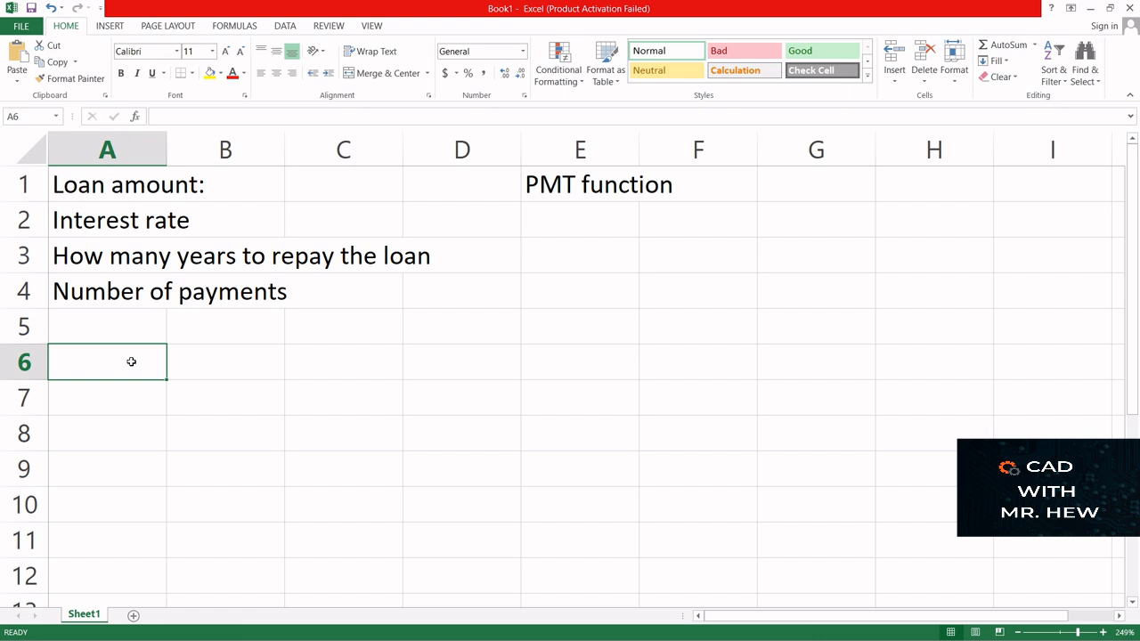
pyautogui.write('P')
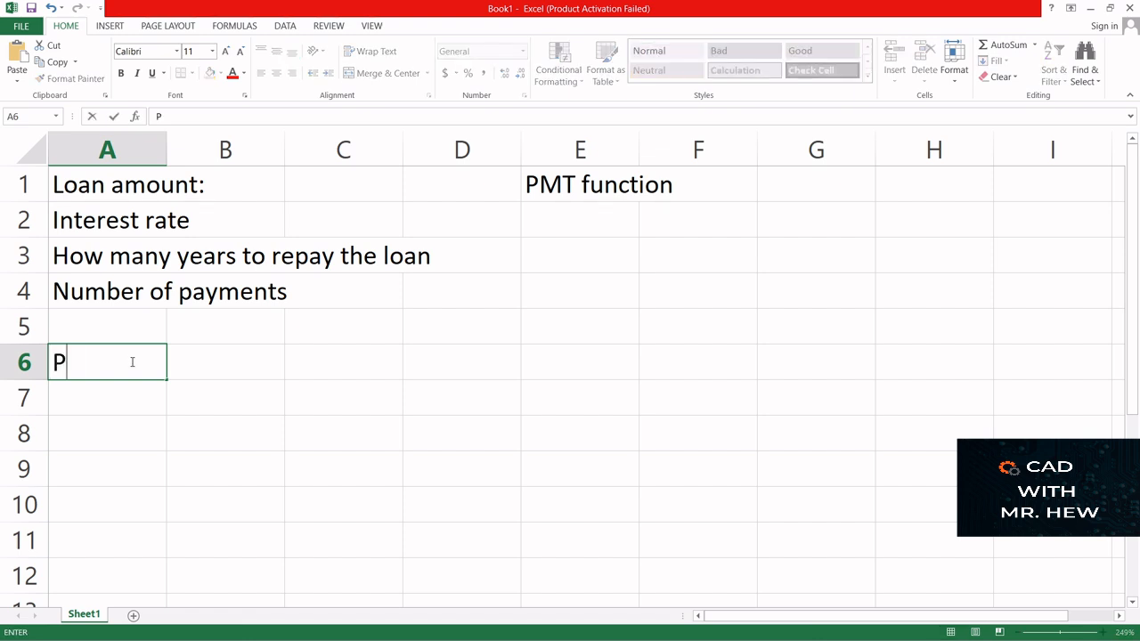
pyautogui.write('ayment per ')
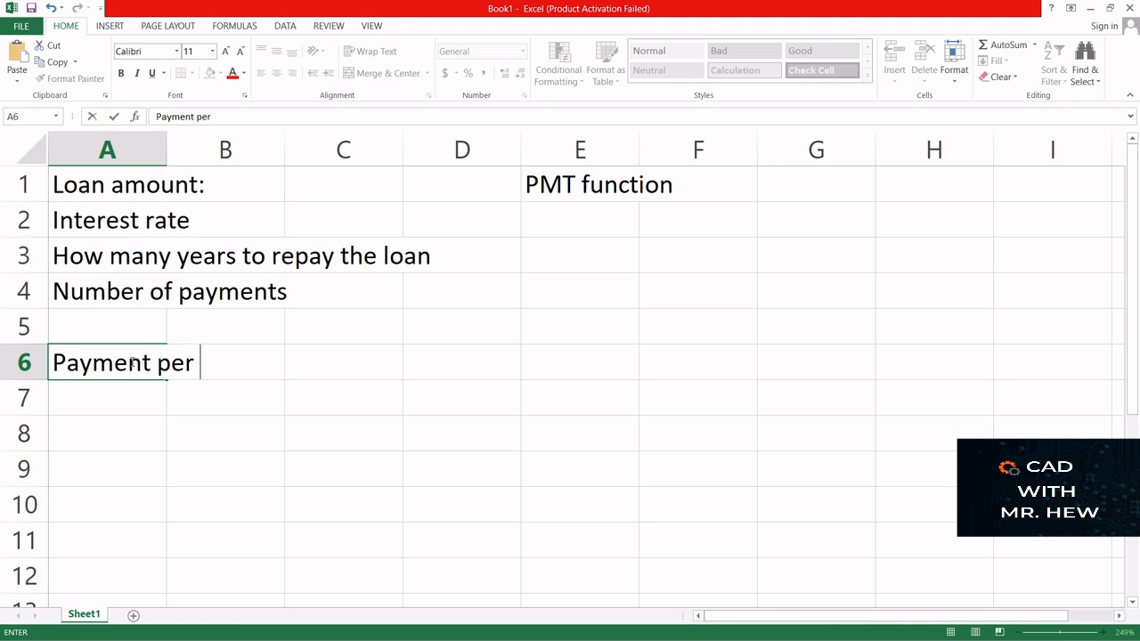
pyautogui.write('month')
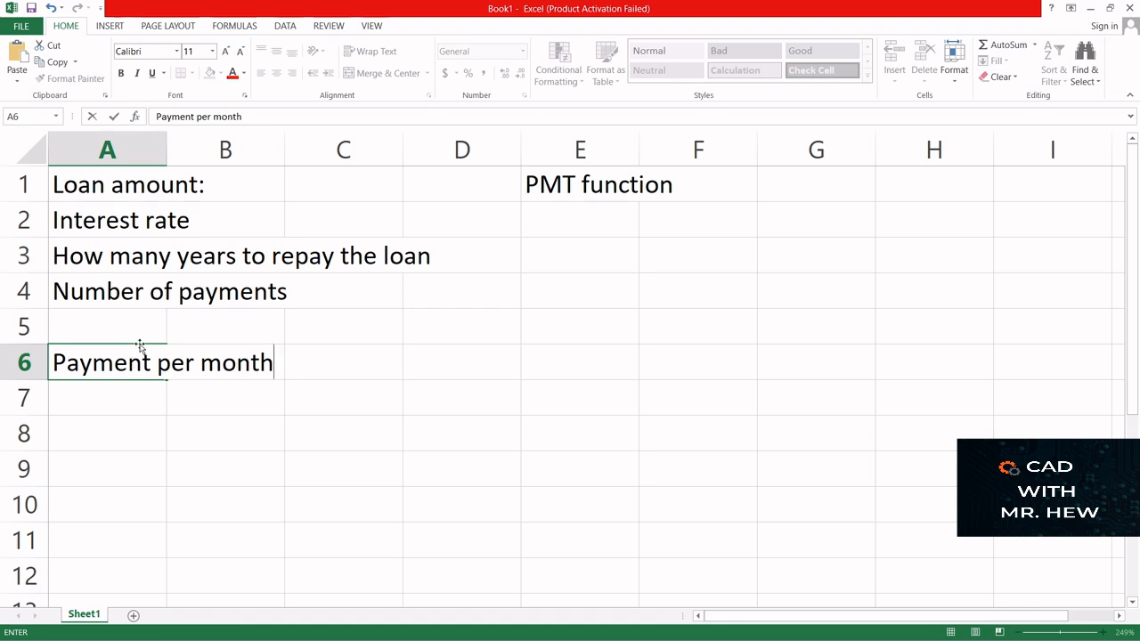
pyautogui.click(81, 400)
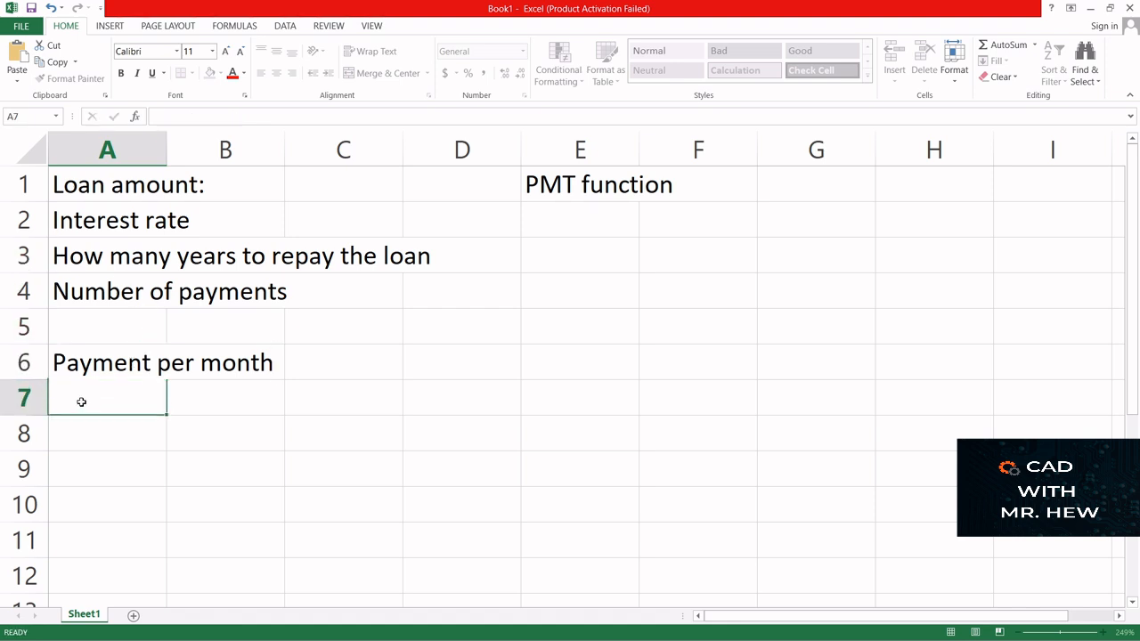
pyautogui.write('To')
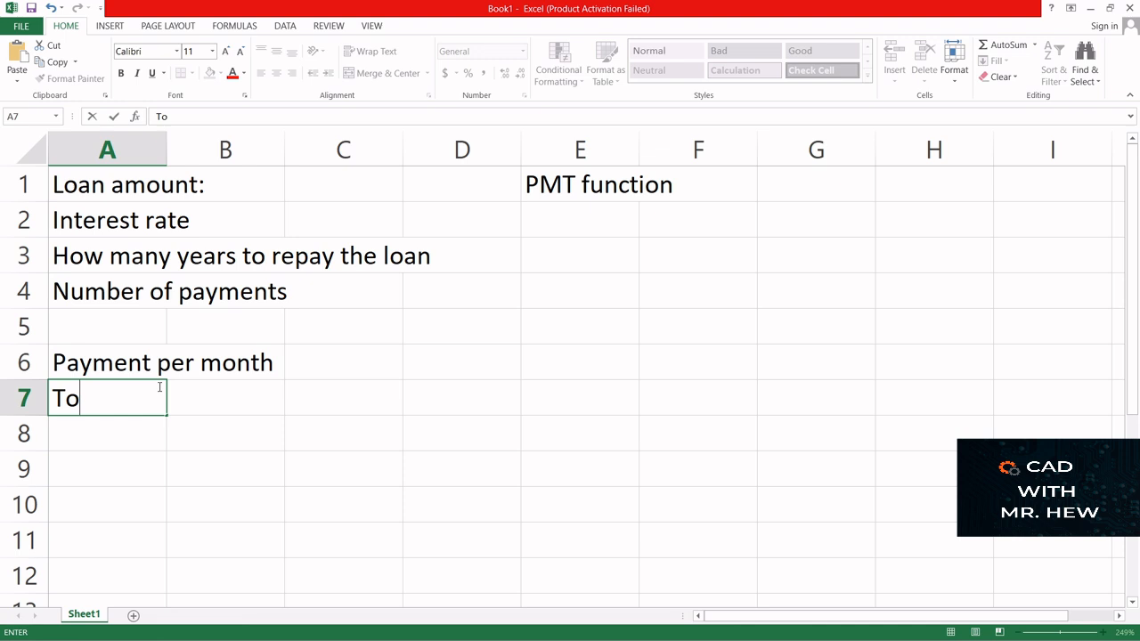
pyautogui.write('tal cost')
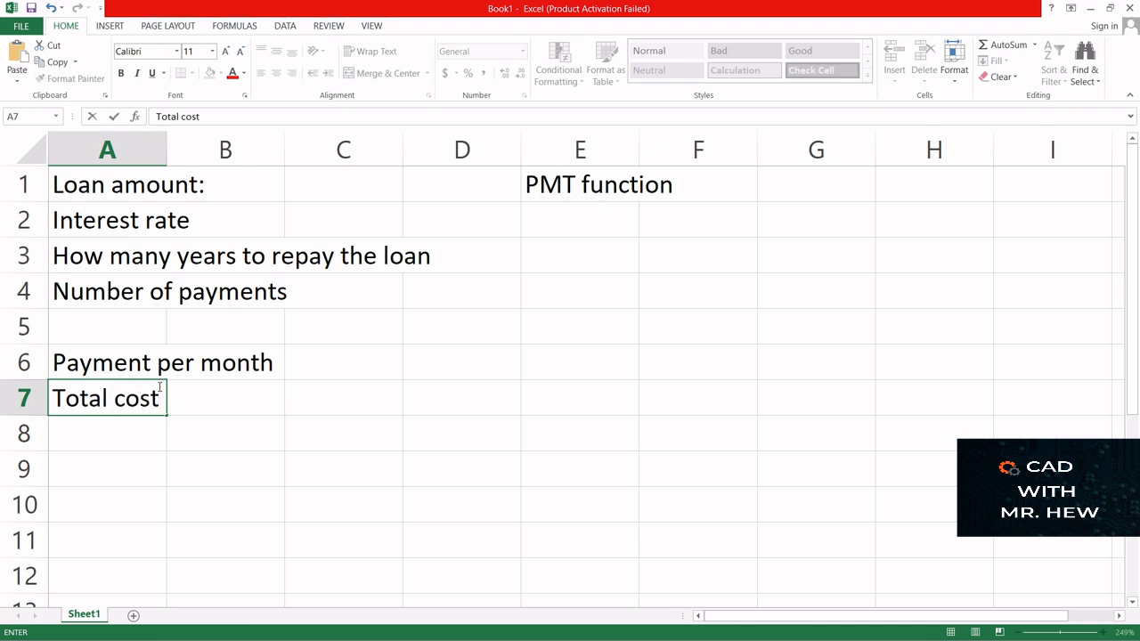
# - Enter the label "Total interest" in cell A9 and auto-fit column A's width to its longest label
pyautogui.click(126, 472)
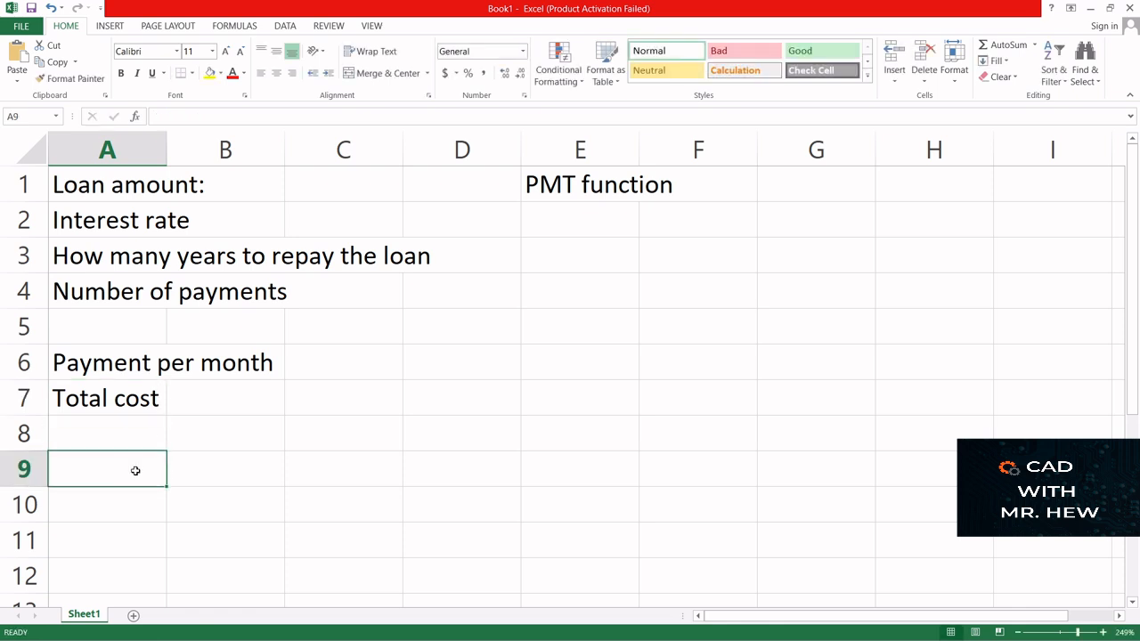
pyautogui.write('T')
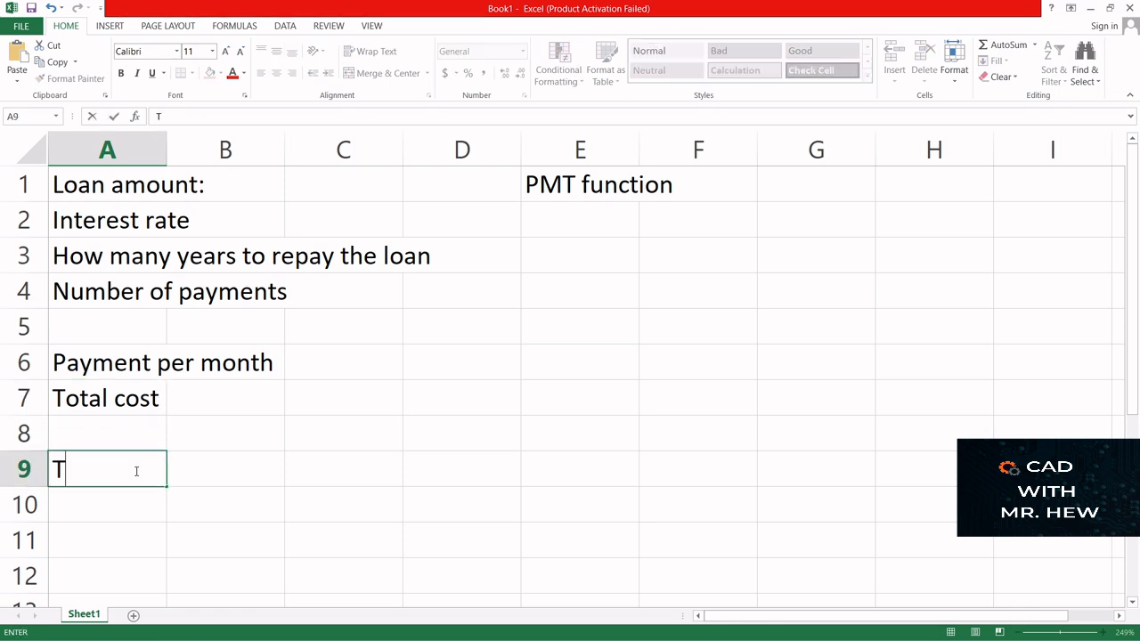
pyautogui.write('otal')
pyautogui.write('intere')
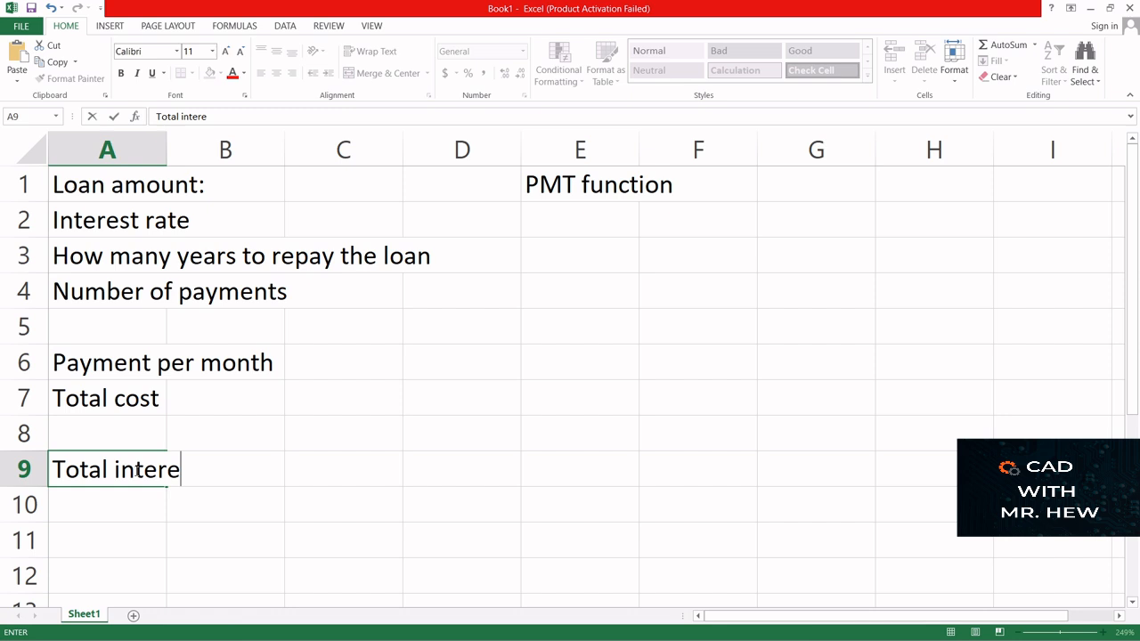
pyautogui.write('st')
pyautogui.click(448, 435)
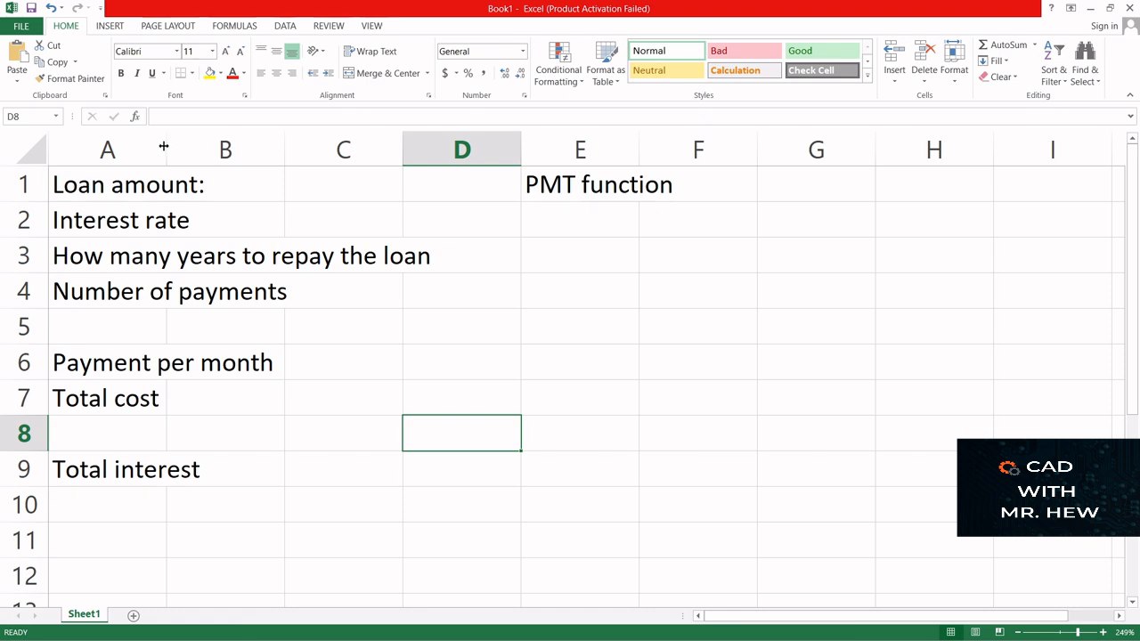
pyautogui.doubleClick(166, 148)
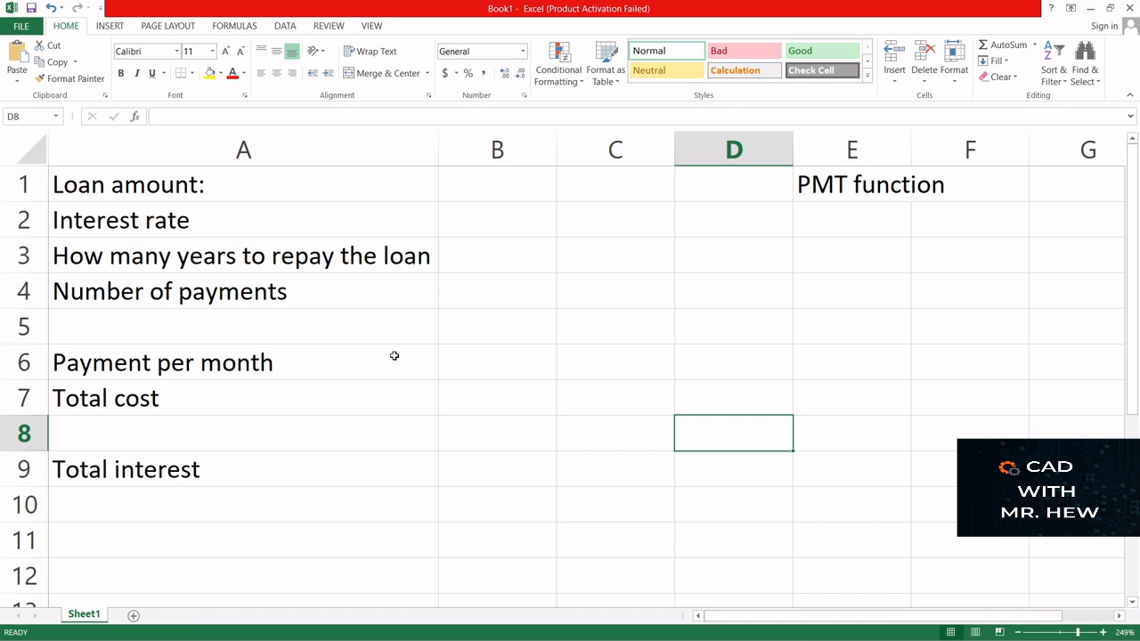
# - Format cells B1, B7 and B9 as Currency with the $ symbol, two decimal places and red negative numbers with a minus sign
pyautogui.click(485, 182)
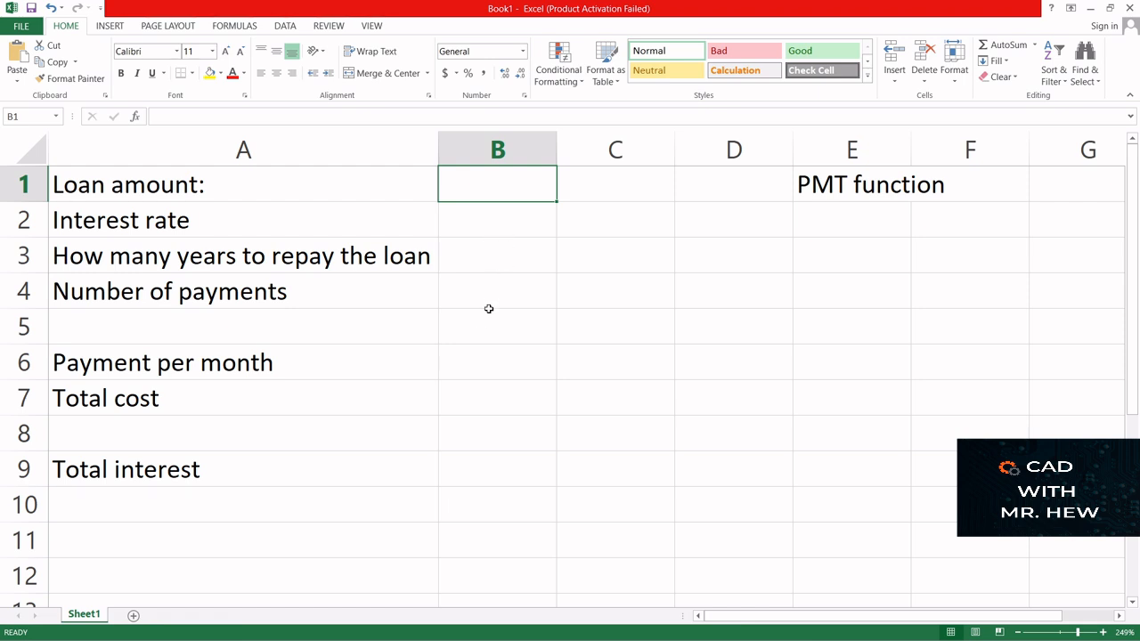
pyautogui.keyDown('ctrl'); pyautogui.click(469, 396); pyautogui.keyUp('ctrl')
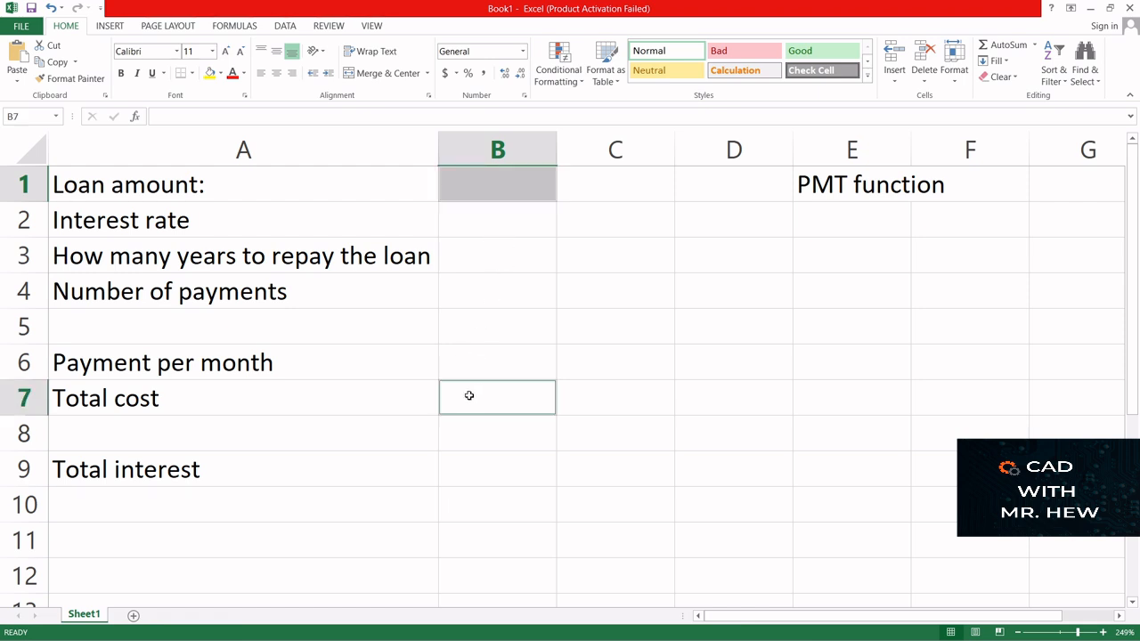
pyautogui.keyDown('ctrl'); pyautogui.click(479, 468); pyautogui.keyUp('ctrl')
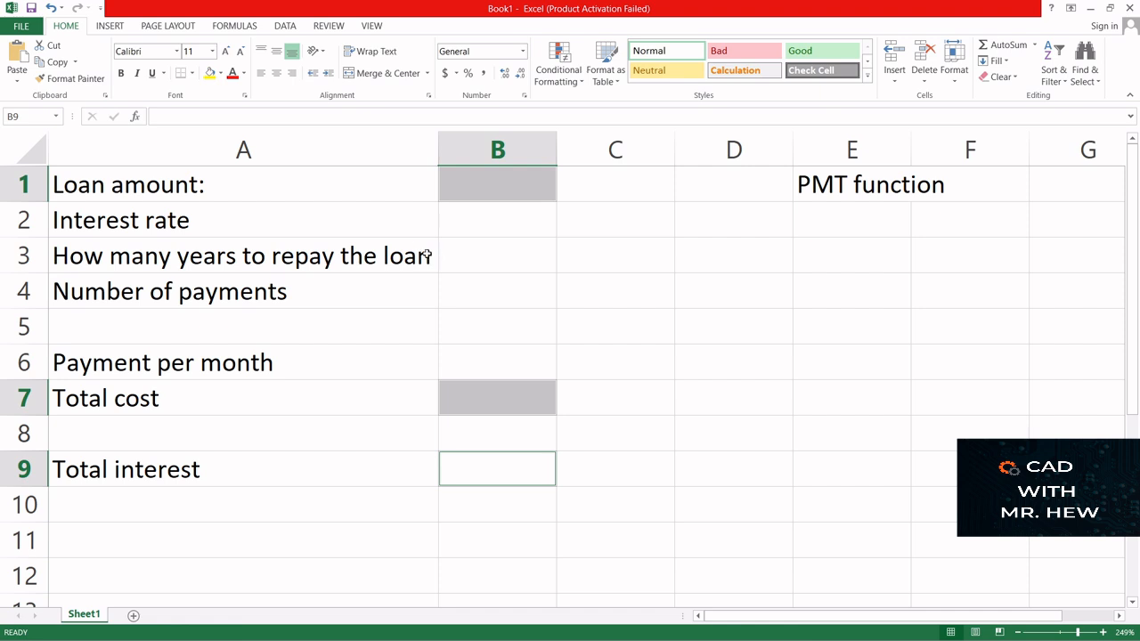
pyautogui.rightClick(492, 187)
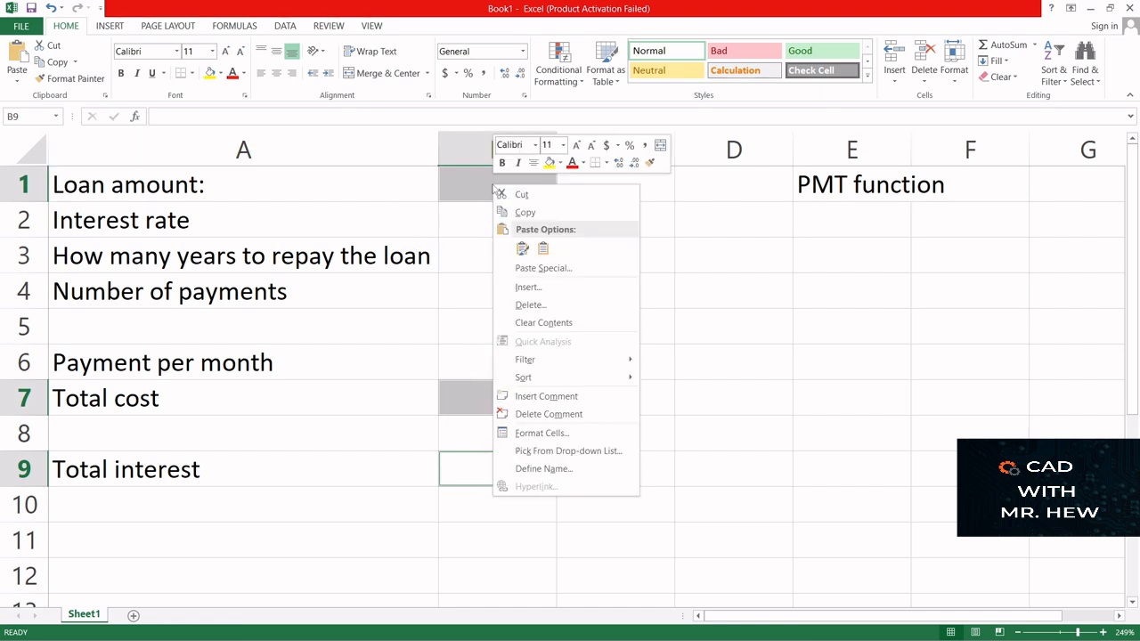
pyautogui.click(553, 435)
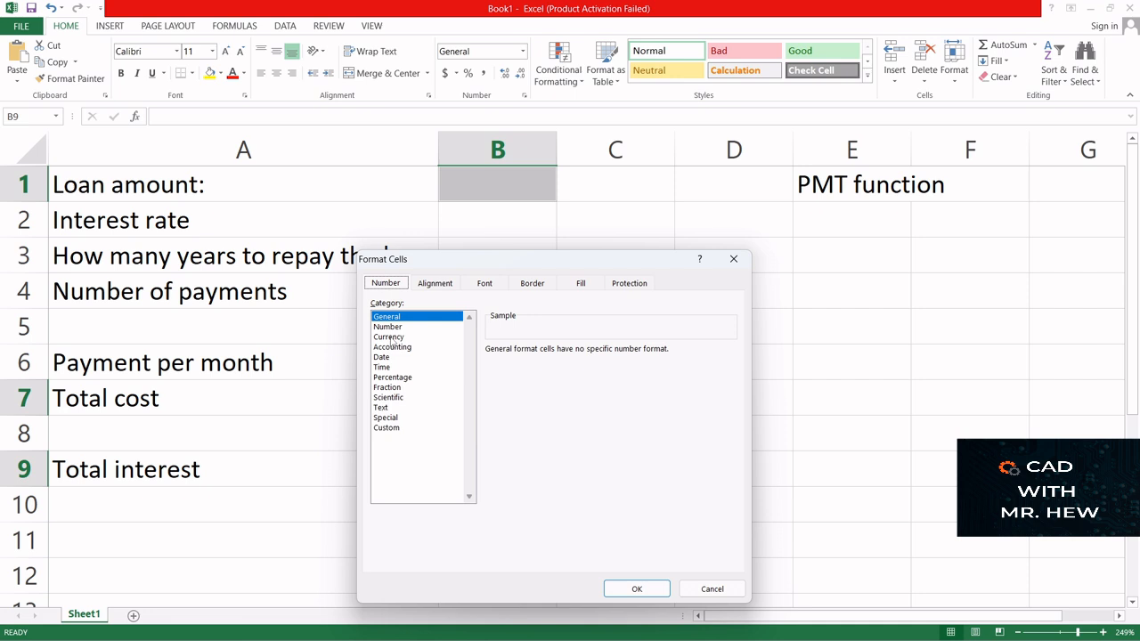
pyautogui.click(389, 337)
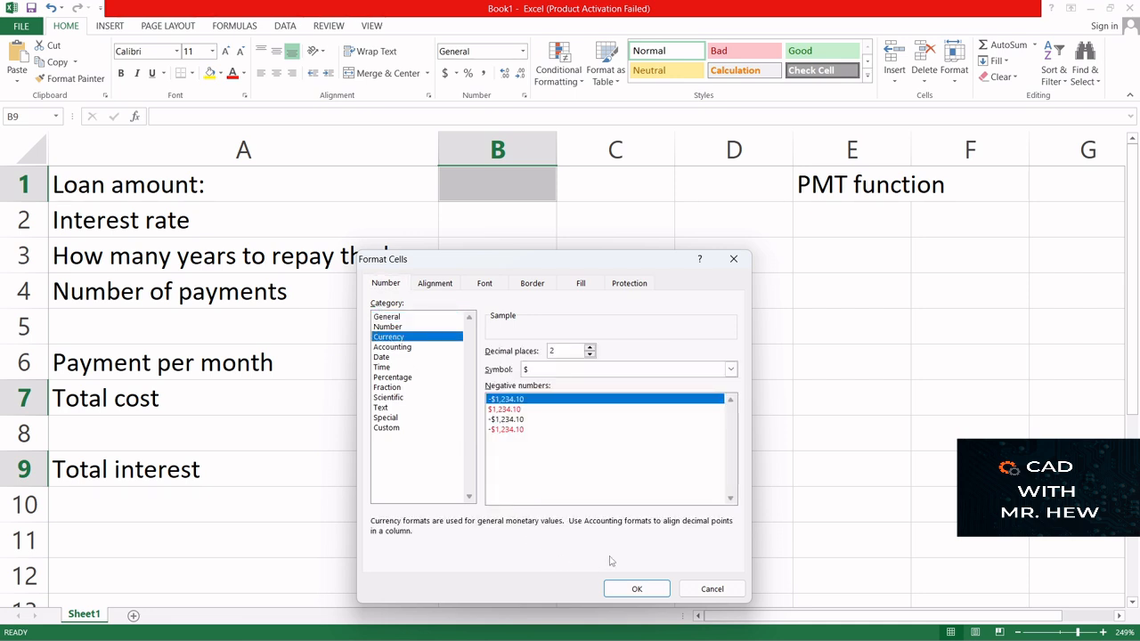
pyautogui.click(516, 430)
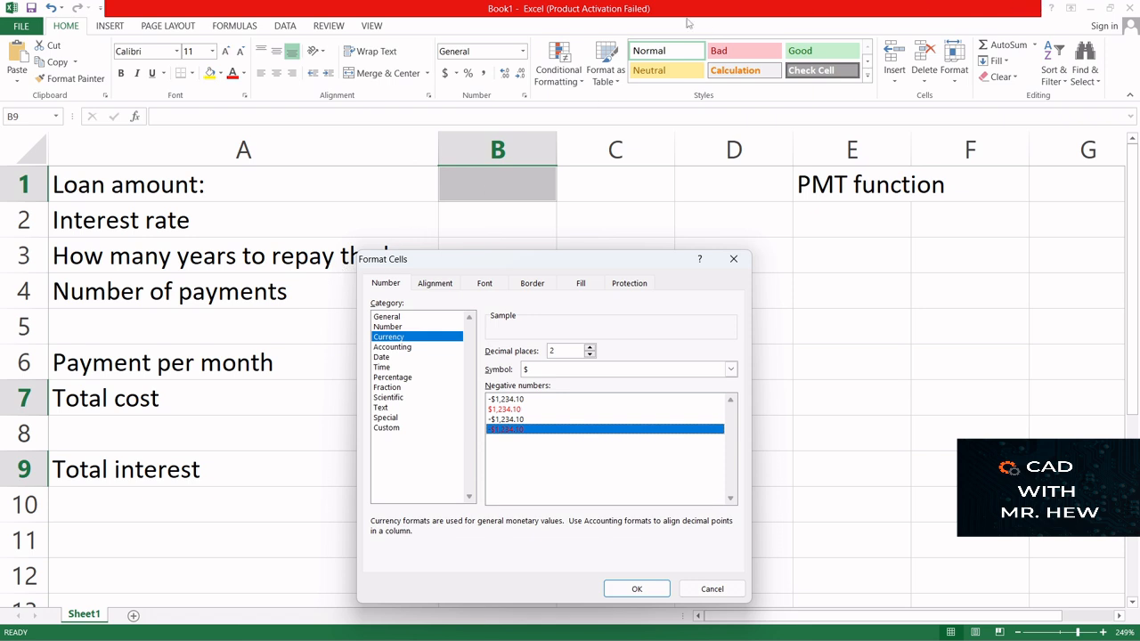
pyautogui.click(634, 590)
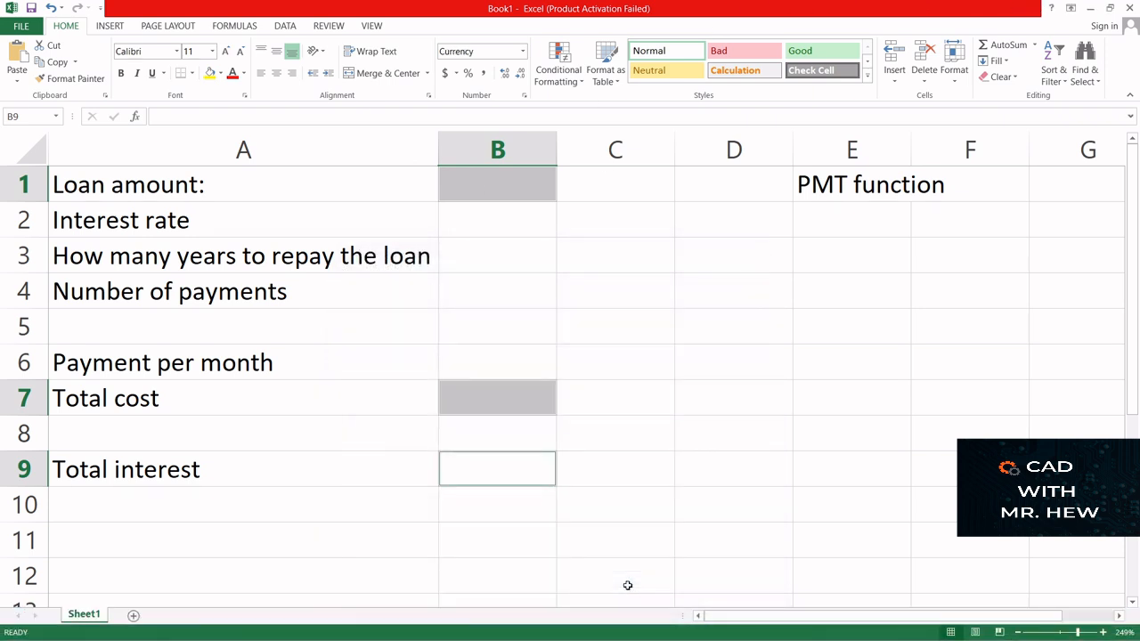
# - Format the interest rate cell B2 as Percentage with two decimal places
pyautogui.click(493, 223)
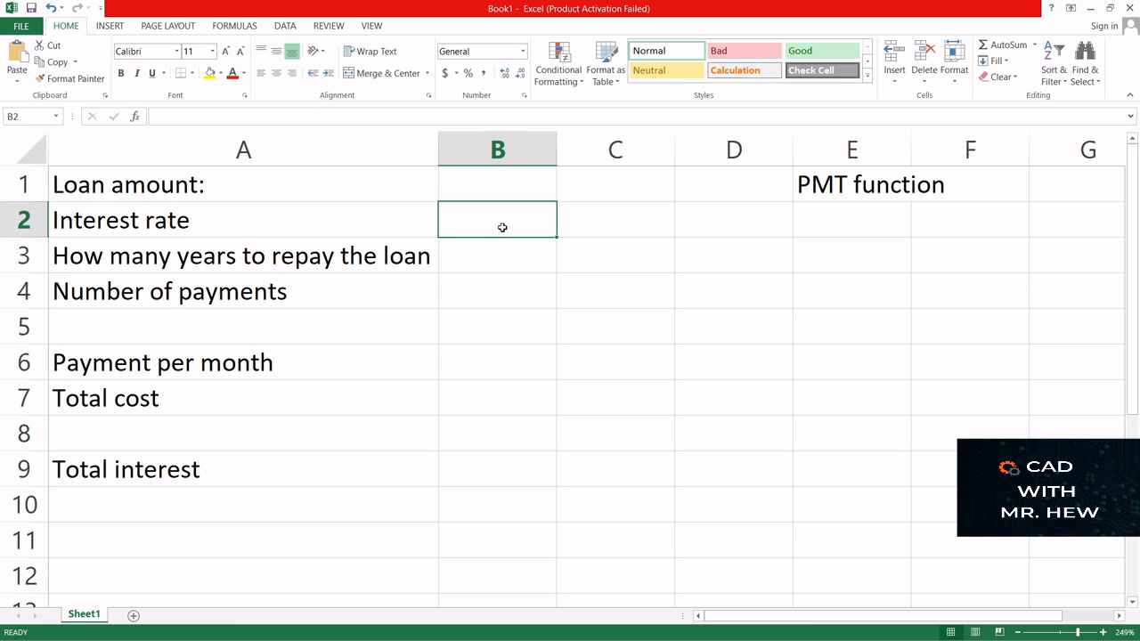
pyautogui.rightClick(494, 221)
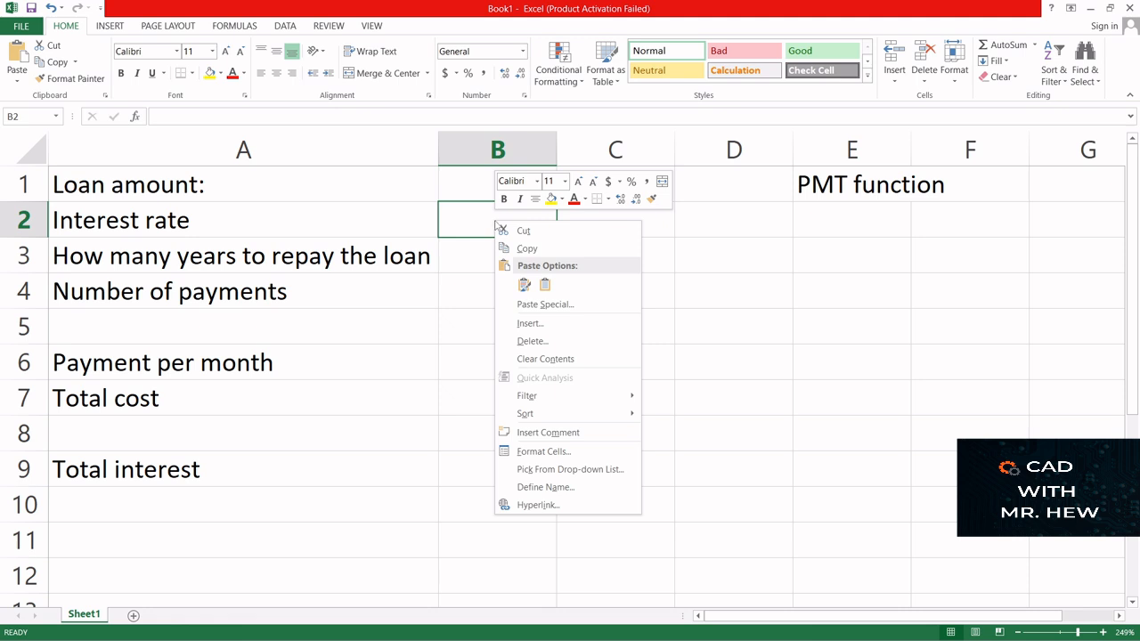
pyautogui.click(538, 451)
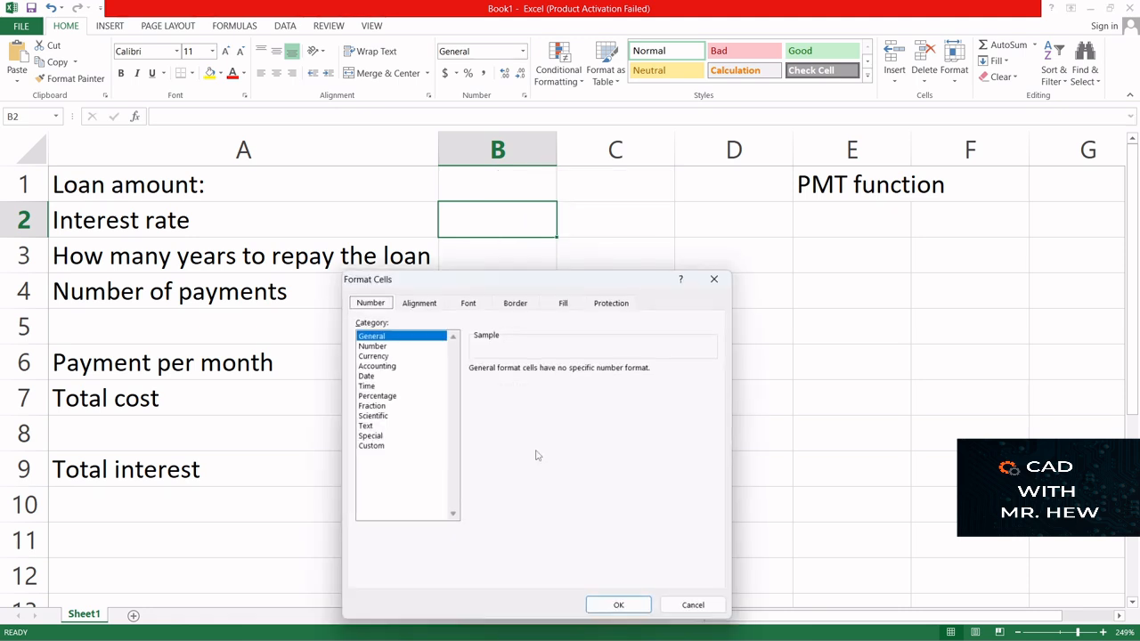
pyautogui.click(382, 396)
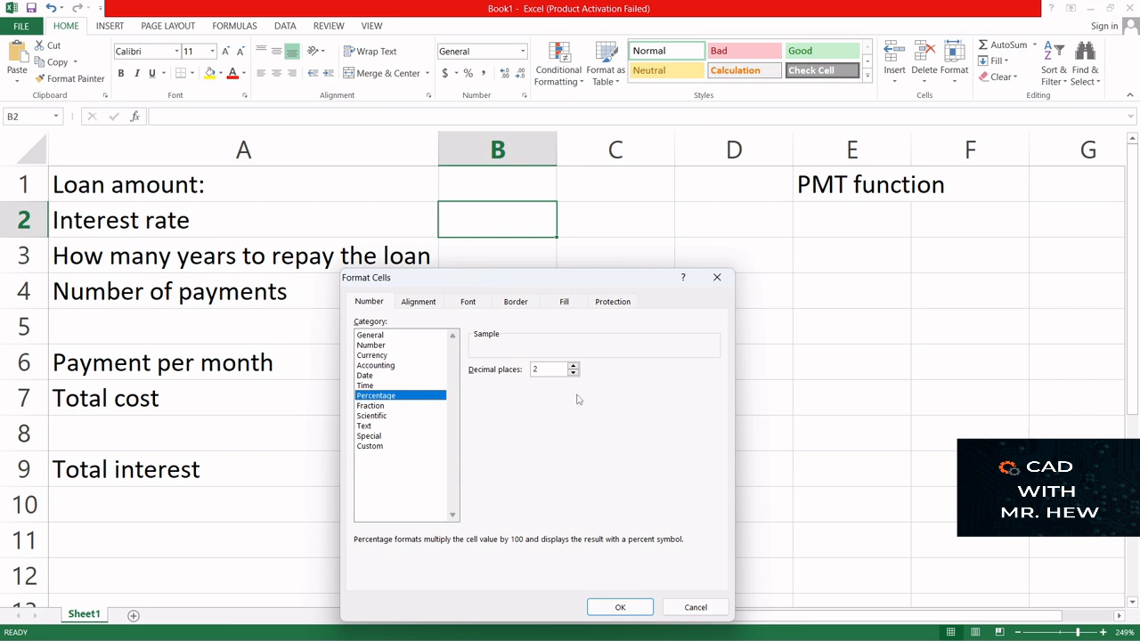
pyautogui.click(634, 614)
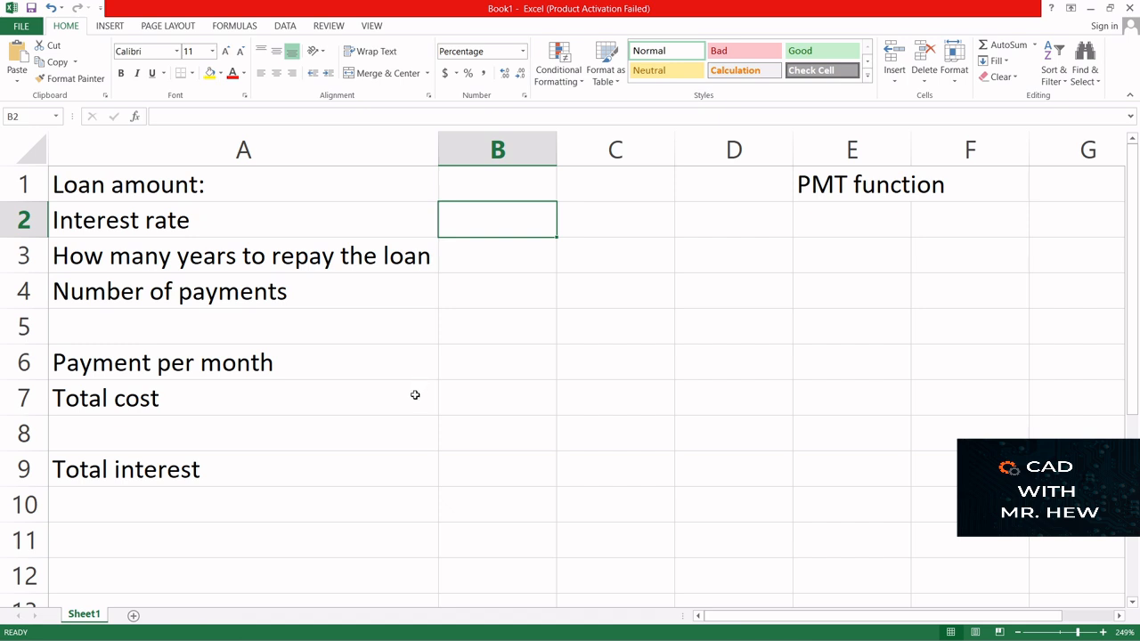
# - Change the label in cell A1 to "Loan (principal) amount:"
pyautogui.click(485, 185)
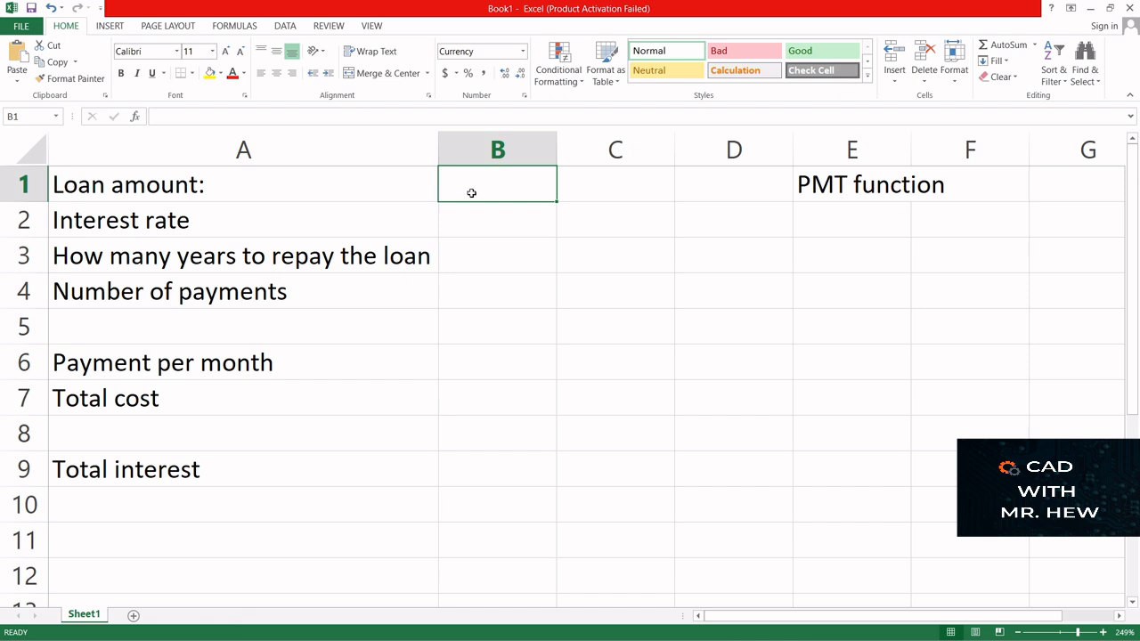
pyautogui.click(192, 184)
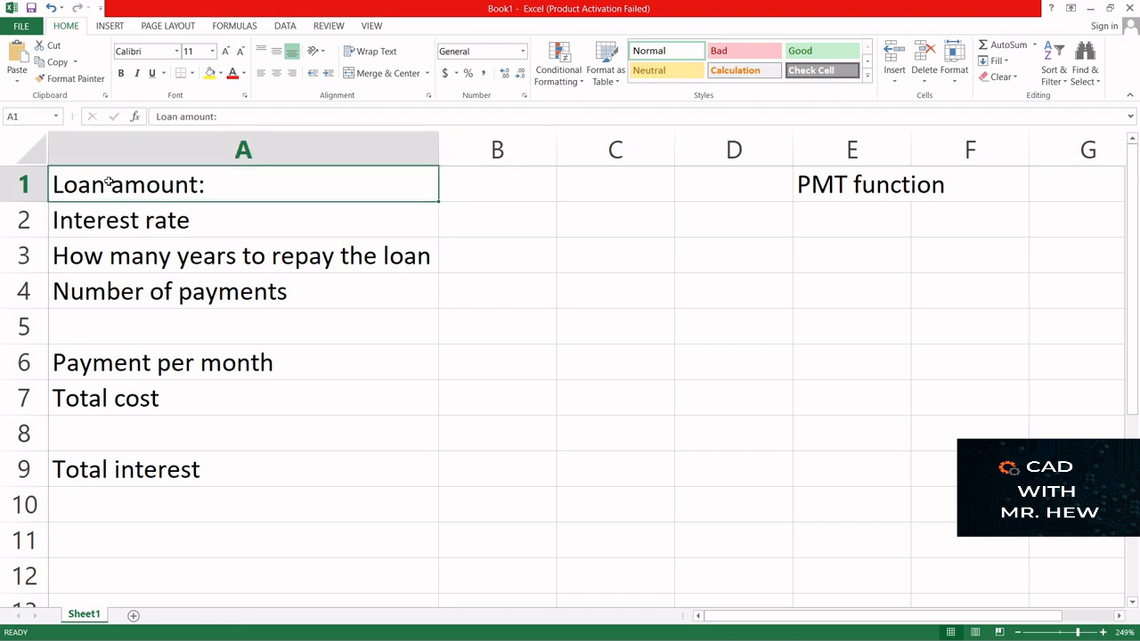
pyautogui.click(178, 116)
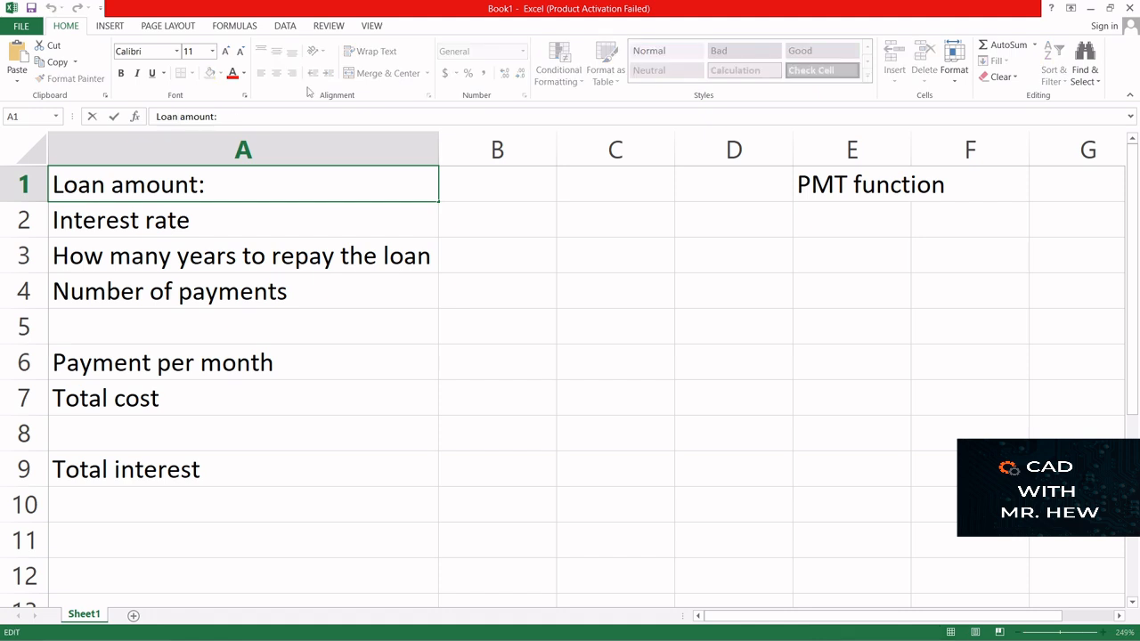
pyautogui.write('(')
pyautogui.write('prin')
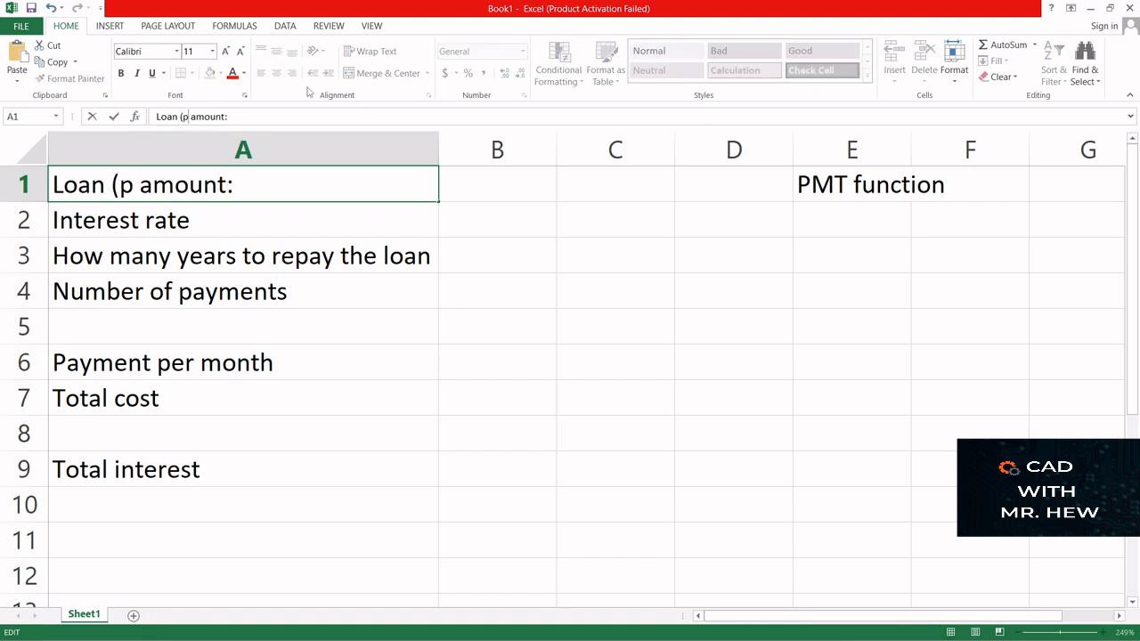
pyautogui.write('cipal')
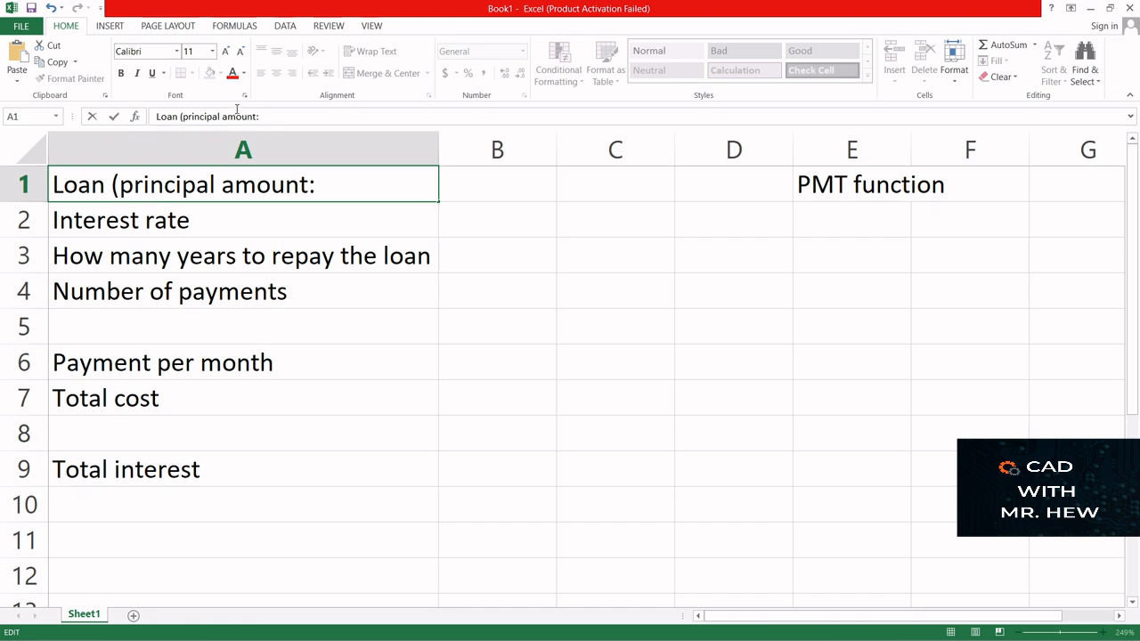
pyautogui.write(')')
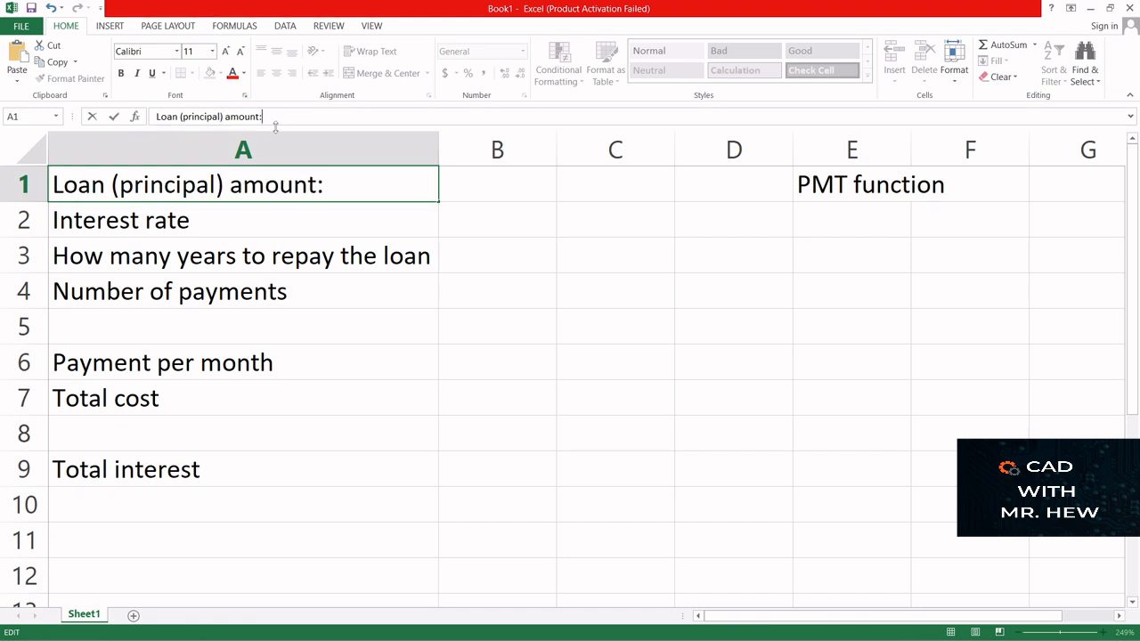
# - Enter the loan amount 30000 in cell B1 and the interest rate 7% in cell B2
pyautogui.click(465, 183)
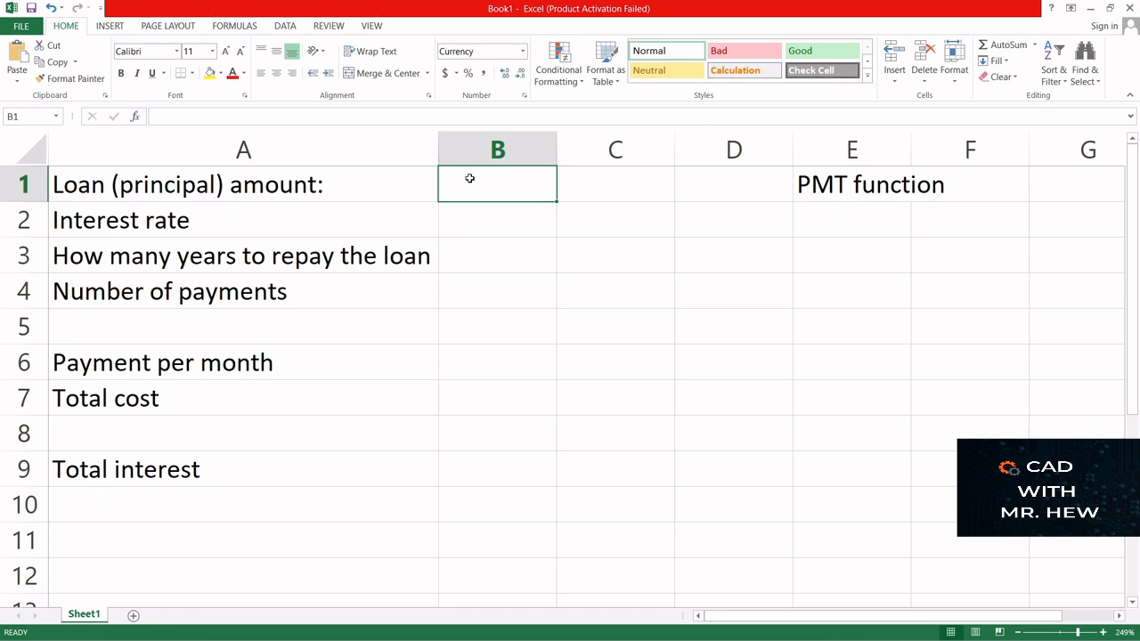
pyautogui.write('30000')
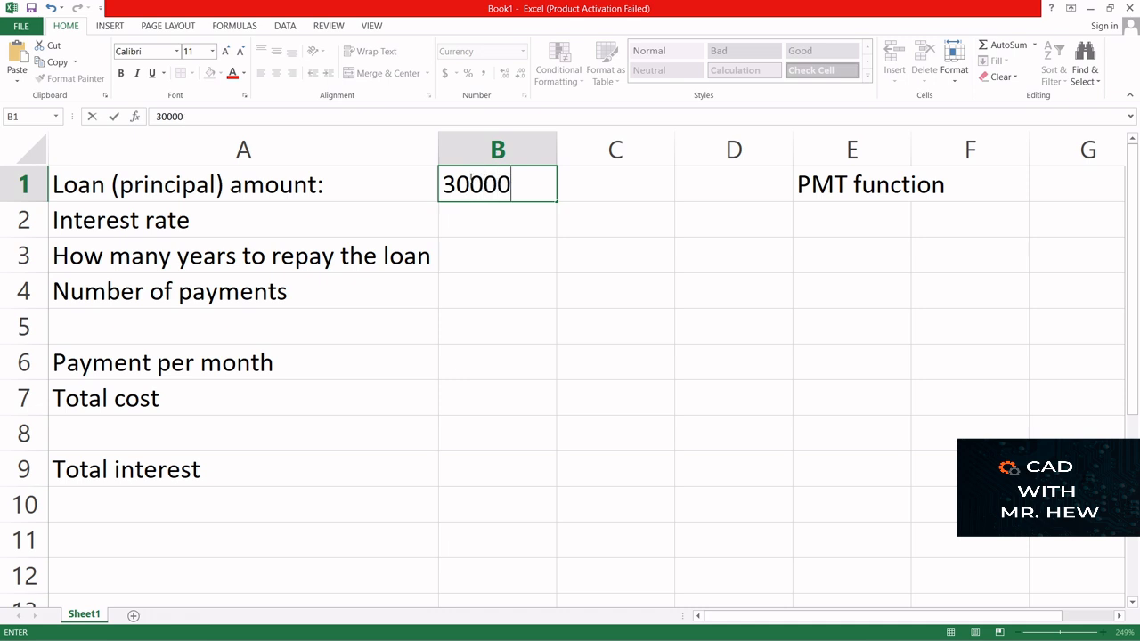
pyautogui.click(456, 225)
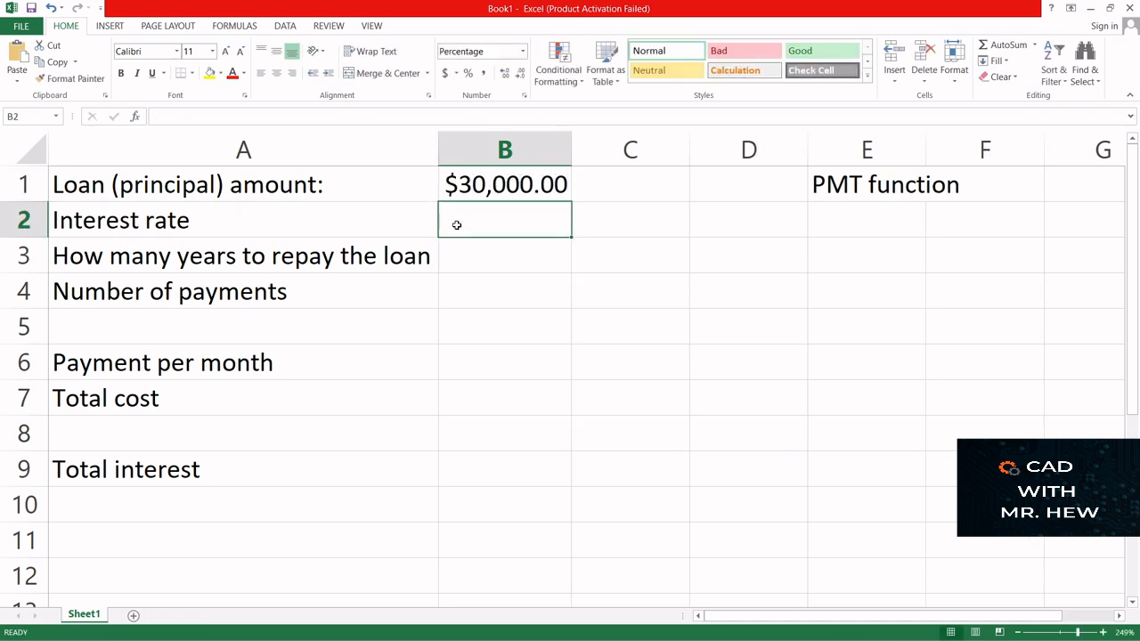
pyautogui.write('7')
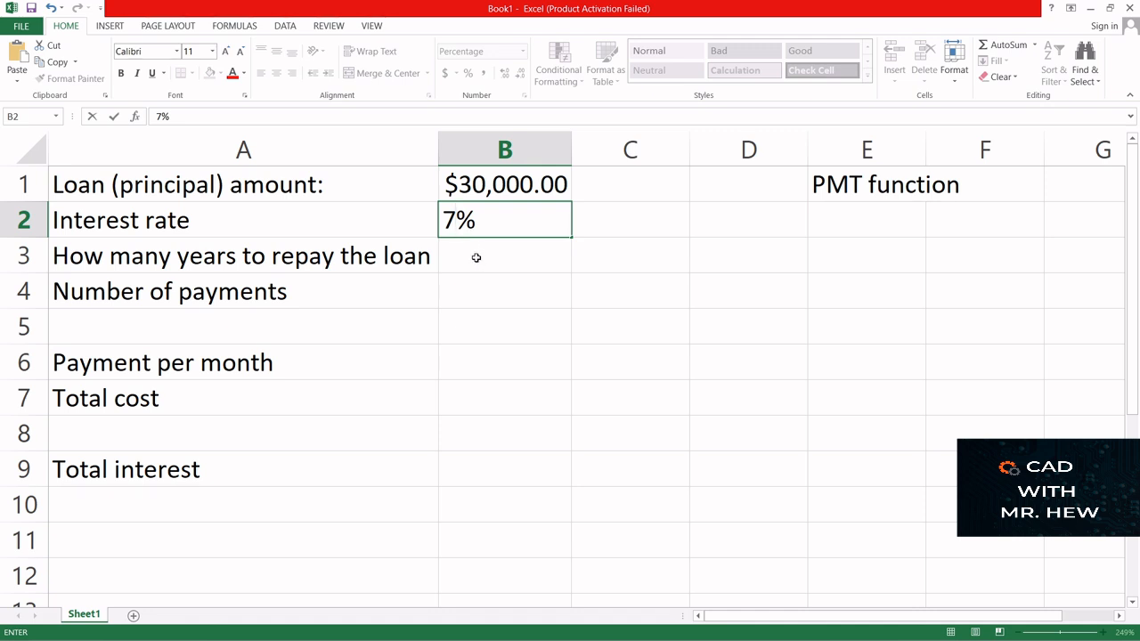
# - Enter 8 as the repayment years in cell B3 and calculate the number of payments in B4 with =B3*12
pyautogui.click(475, 258)
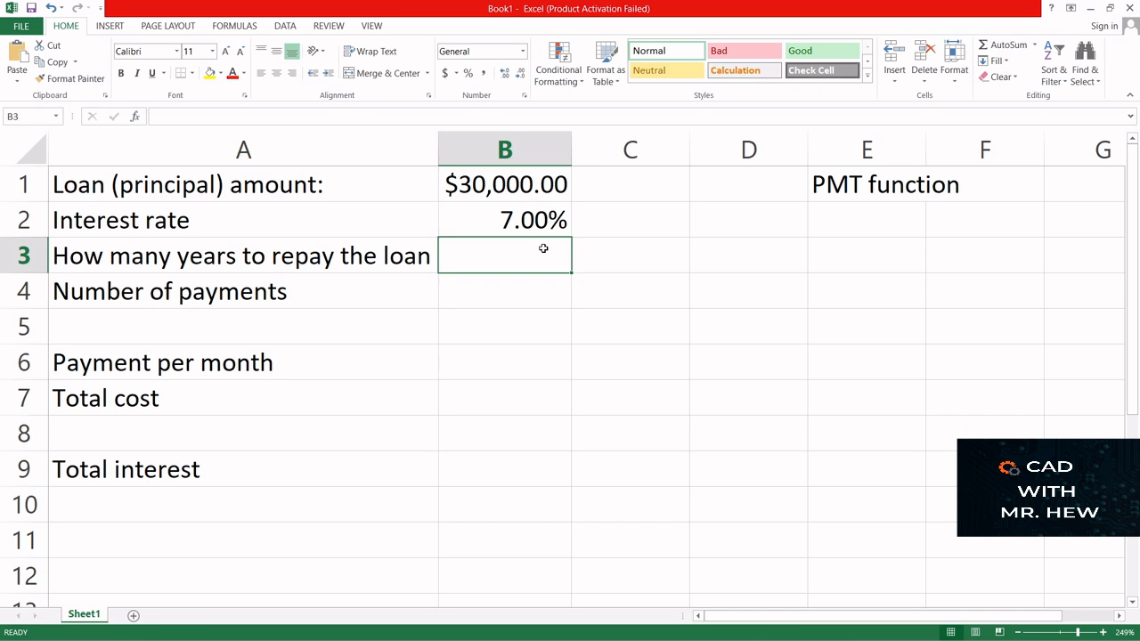
pyautogui.write('8')
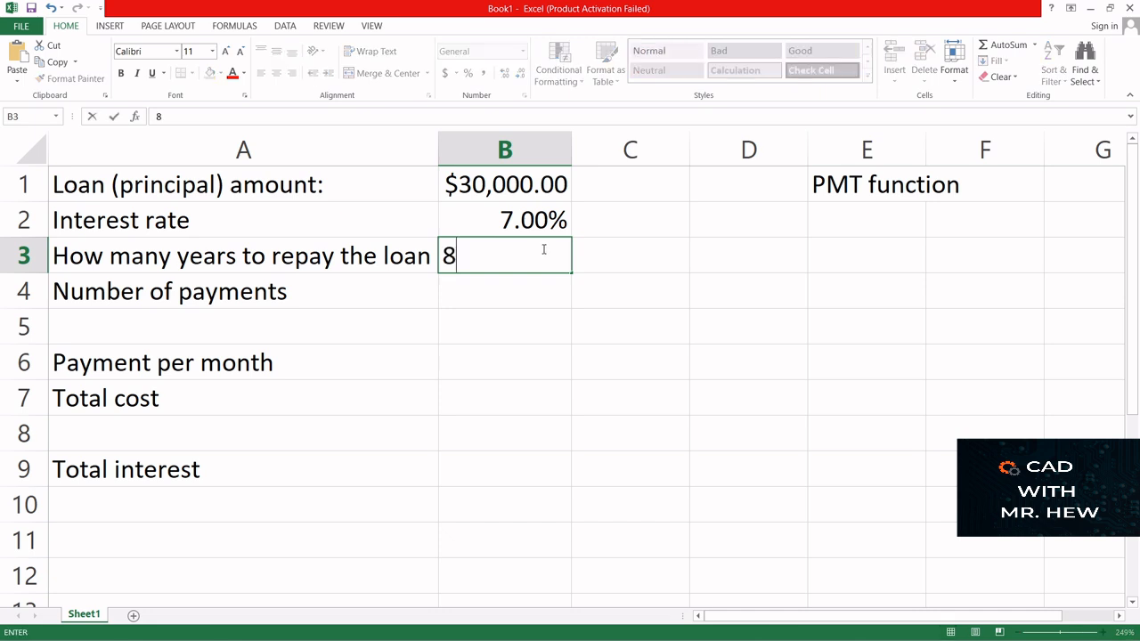
pyautogui.click(503, 283)
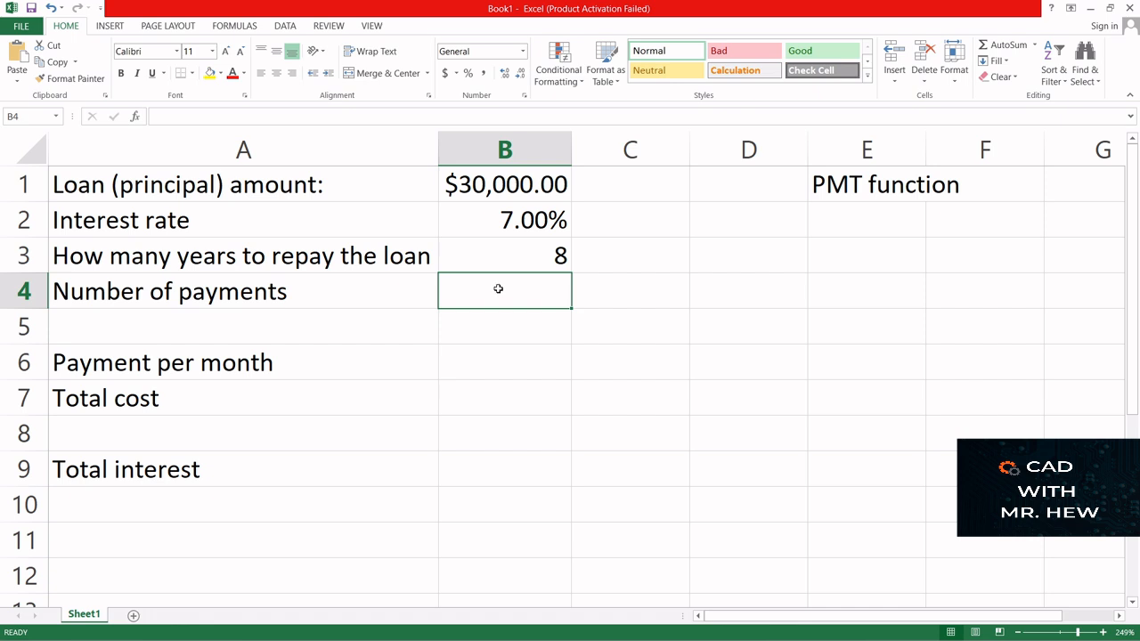
pyautogui.write('=')
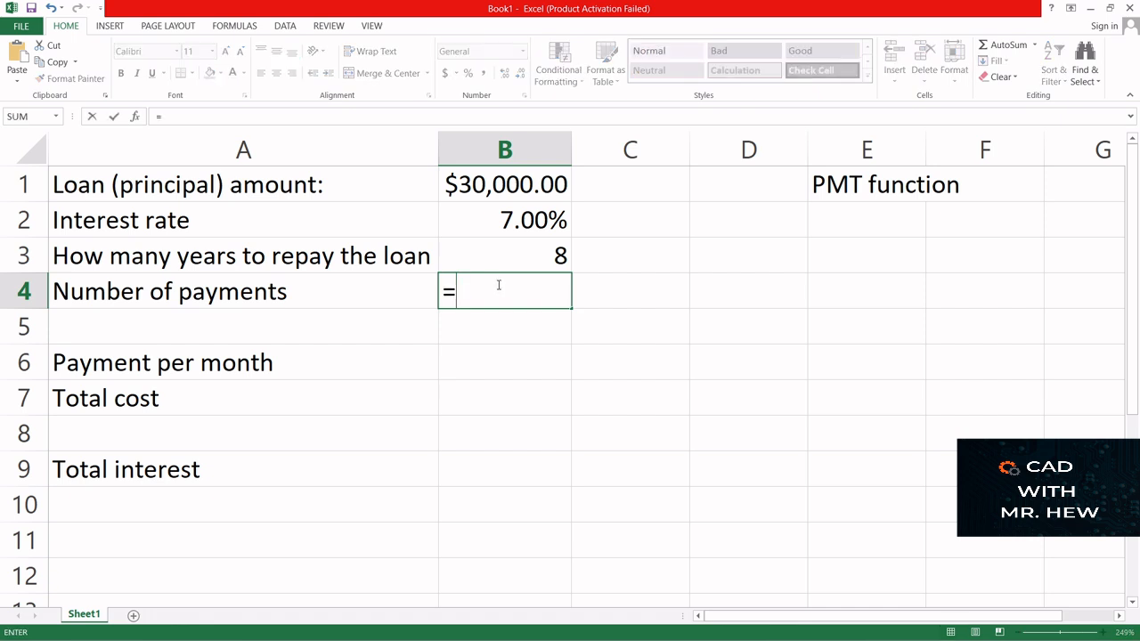
pyautogui.write('B3')
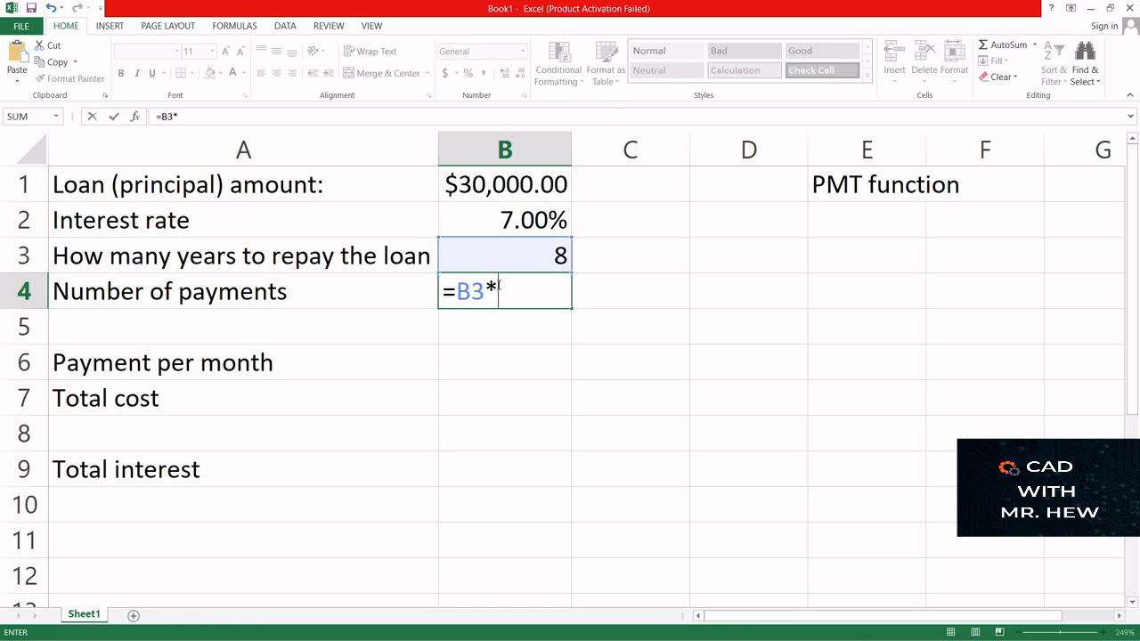
pyautogui.write('*12')
pyautogui.press('Return')
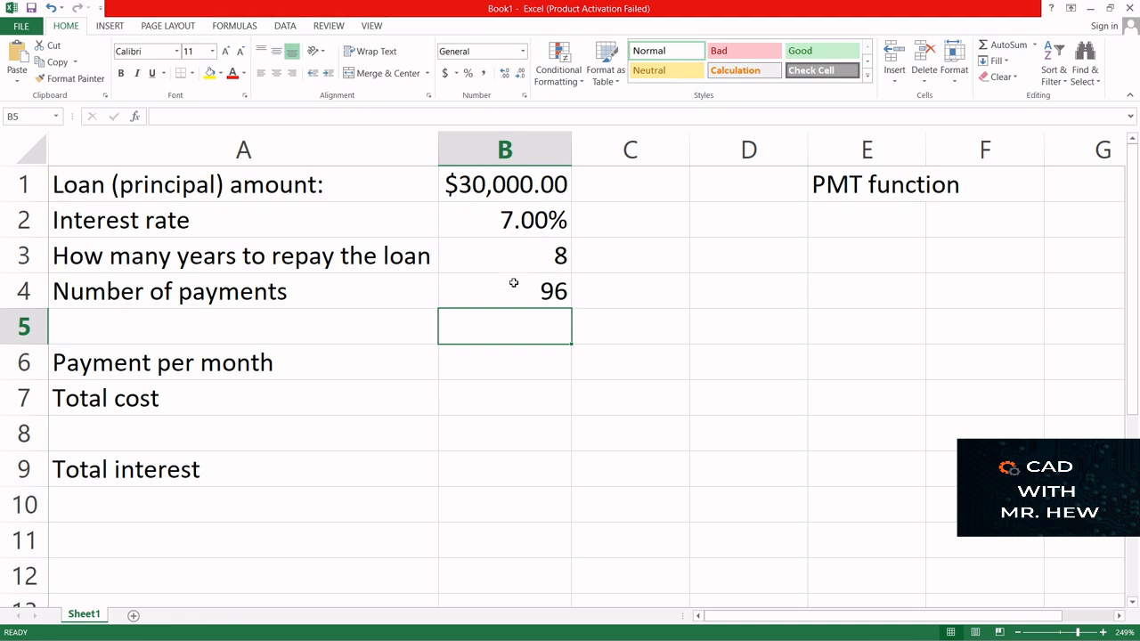
# - Calculate the payment per month in cell B6 with the formula =PMT(B2/12,B4,B1)
pyautogui.click(469, 371)
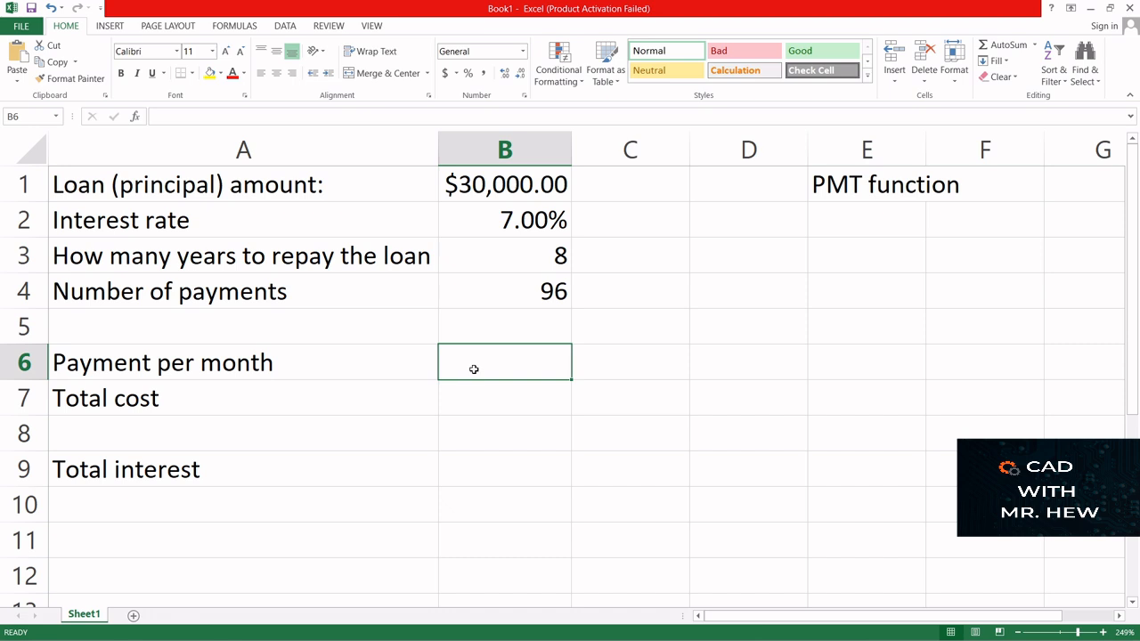
pyautogui.write('=')
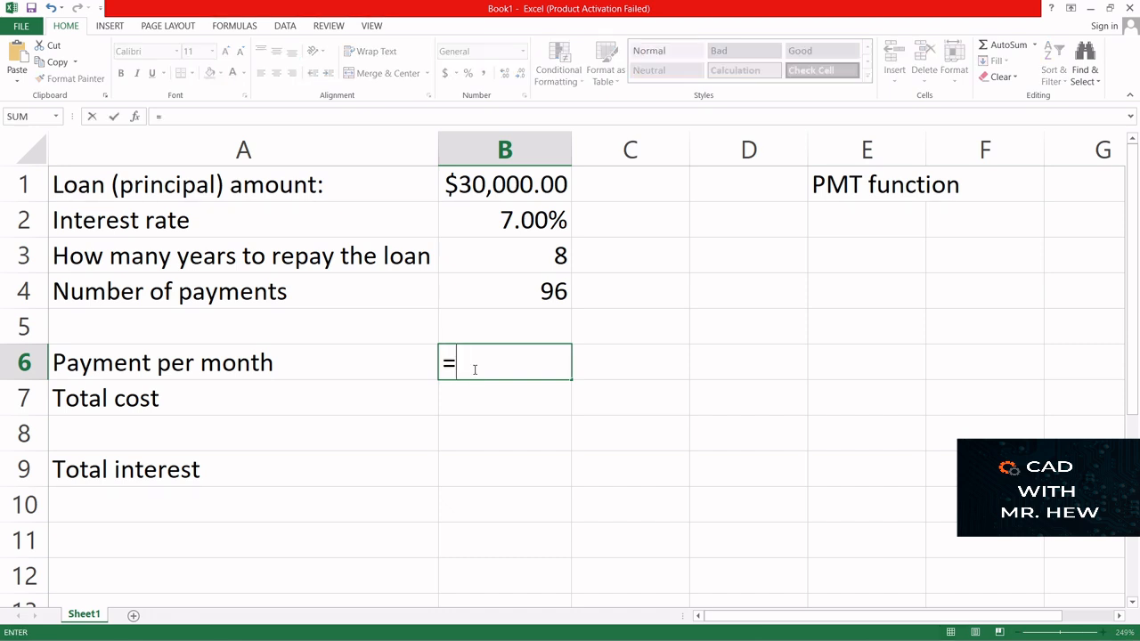
pyautogui.write('pmt')
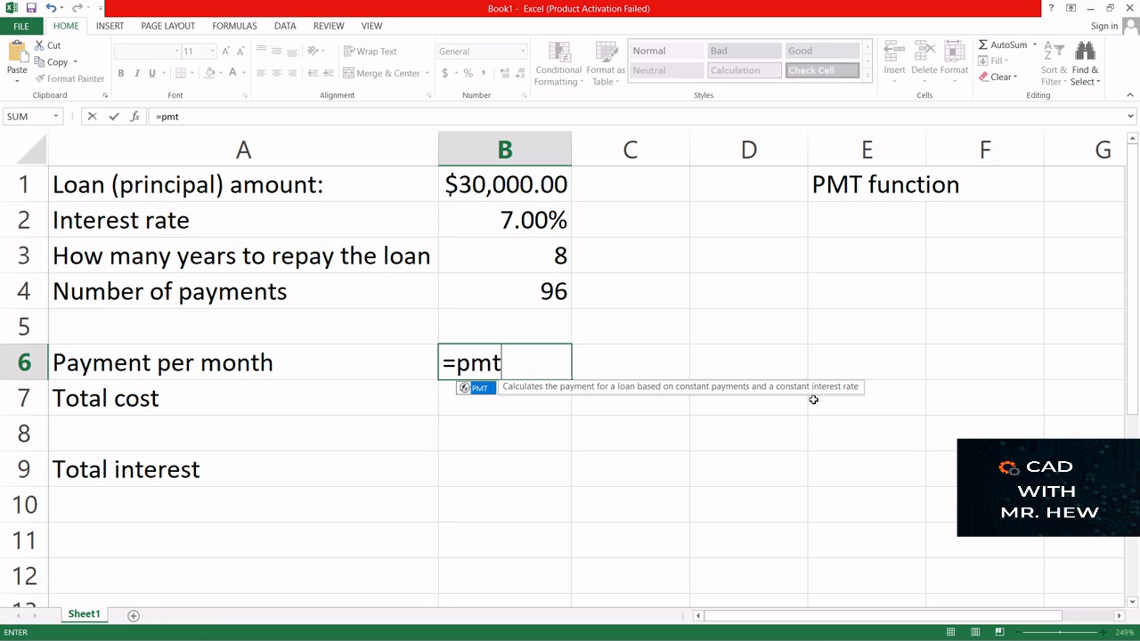
pyautogui.write('(')
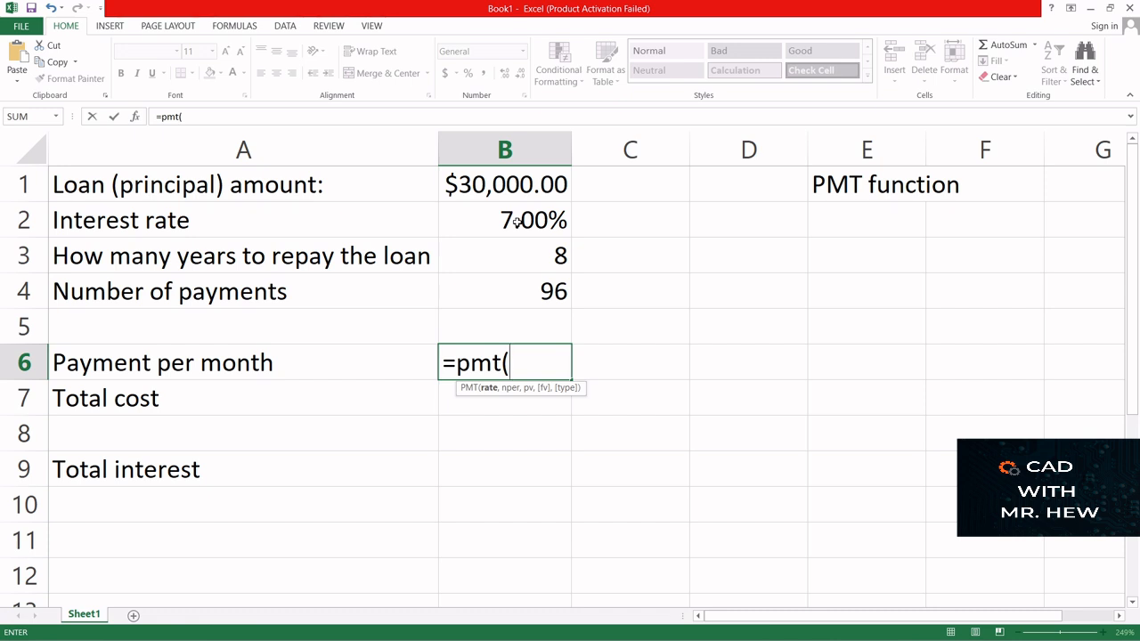
pyautogui.write('B')
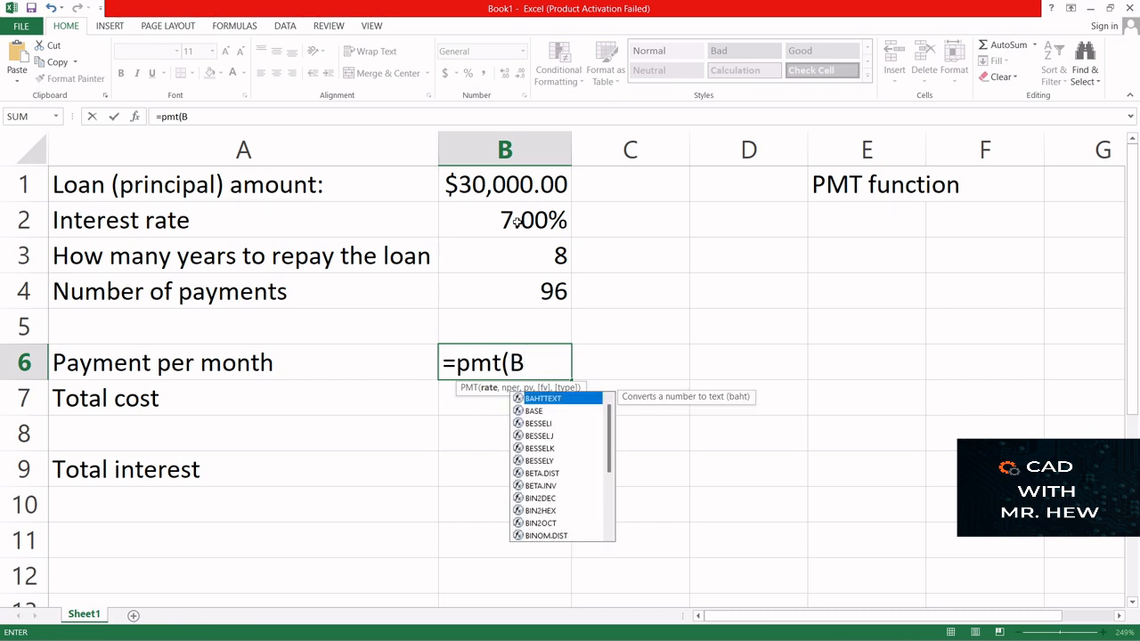
pyautogui.write('2')
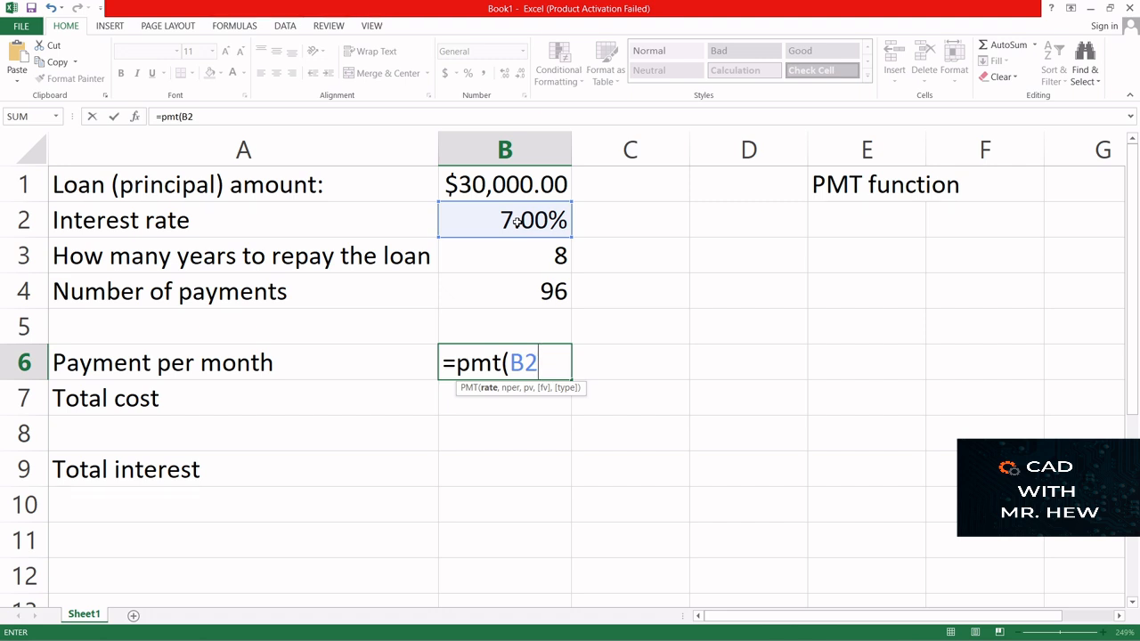
pyautogui.write('/12,')
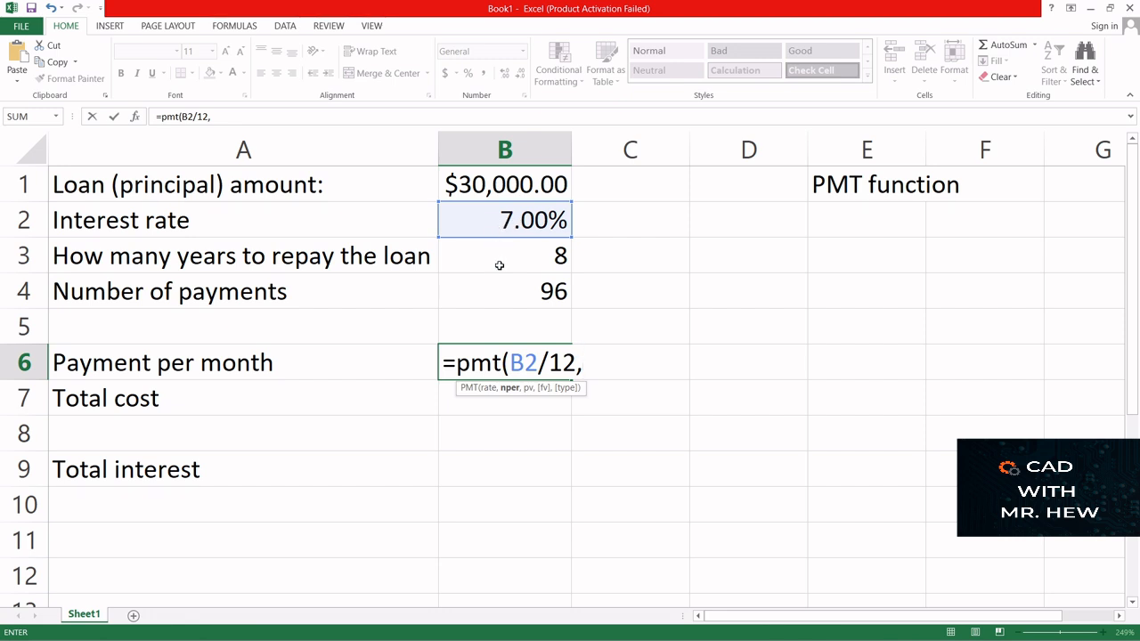
pyautogui.click(504, 292)
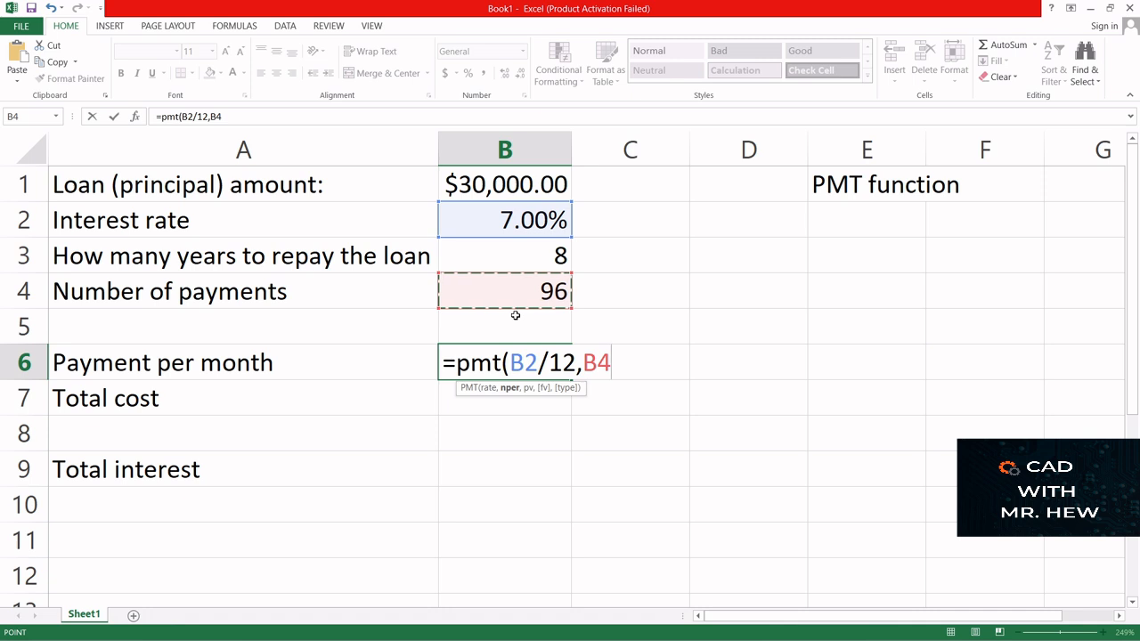
pyautogui.write(',')
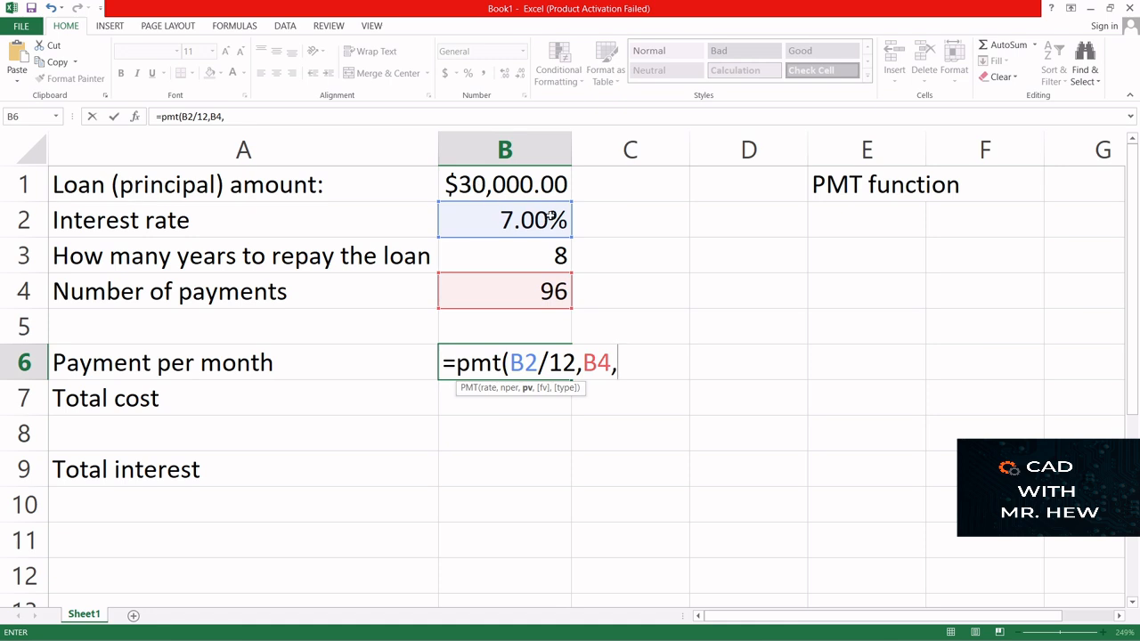
pyautogui.write('B1')
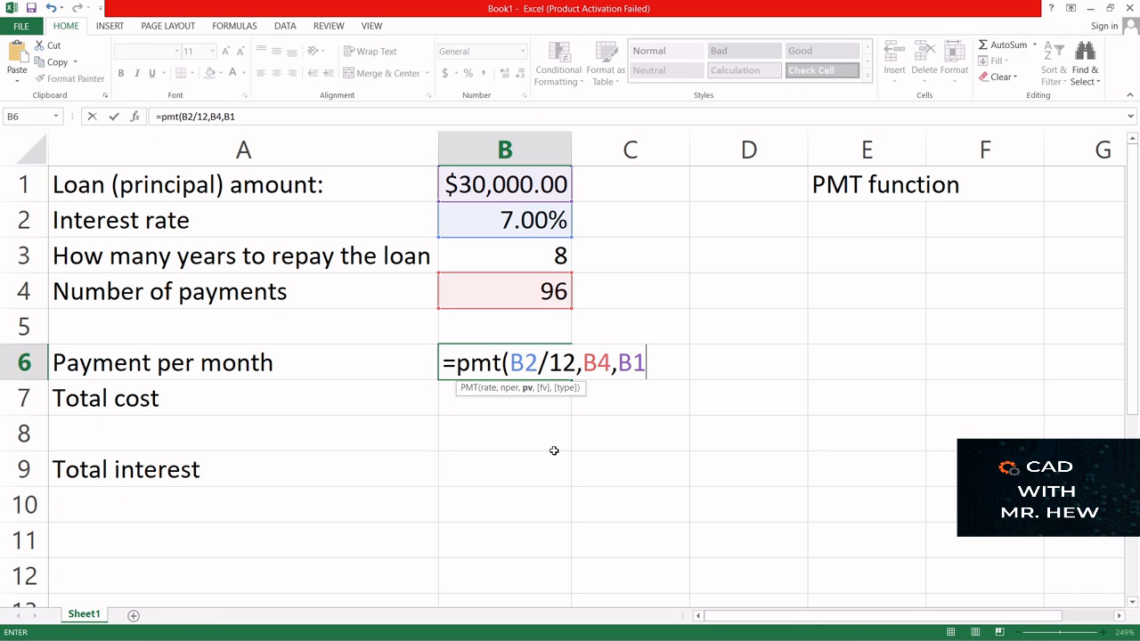
pyautogui.write(')')
pyautogui.press('Return')
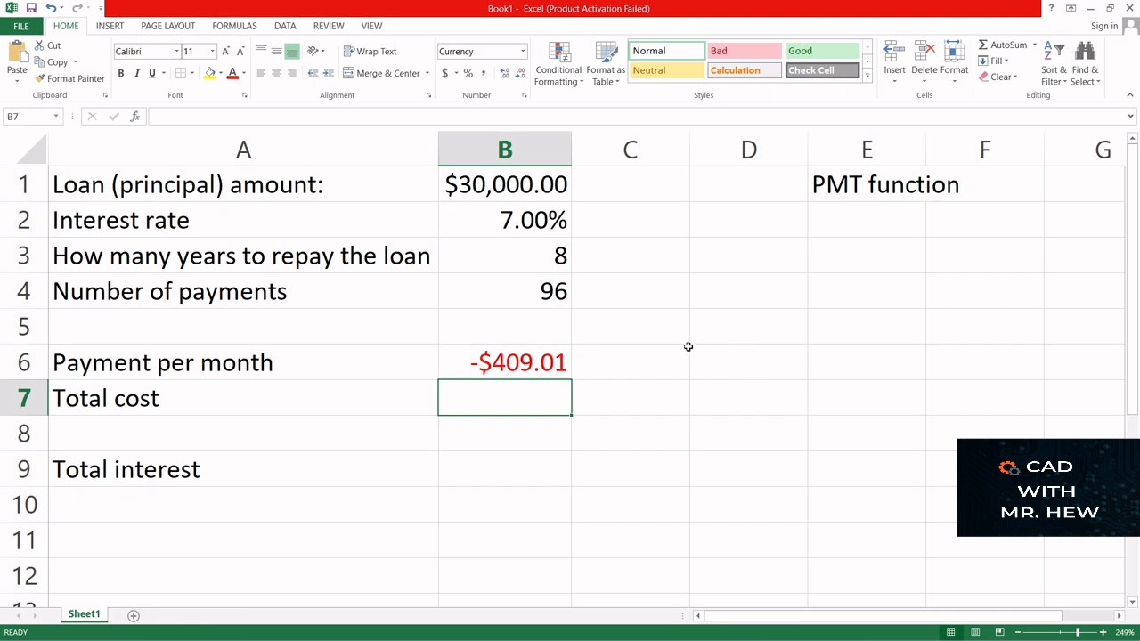
# - Make the monthly payment positive by changing the formula in B6 to =-PMT(B2/12,B4,B1)
pyautogui.click(497, 365)
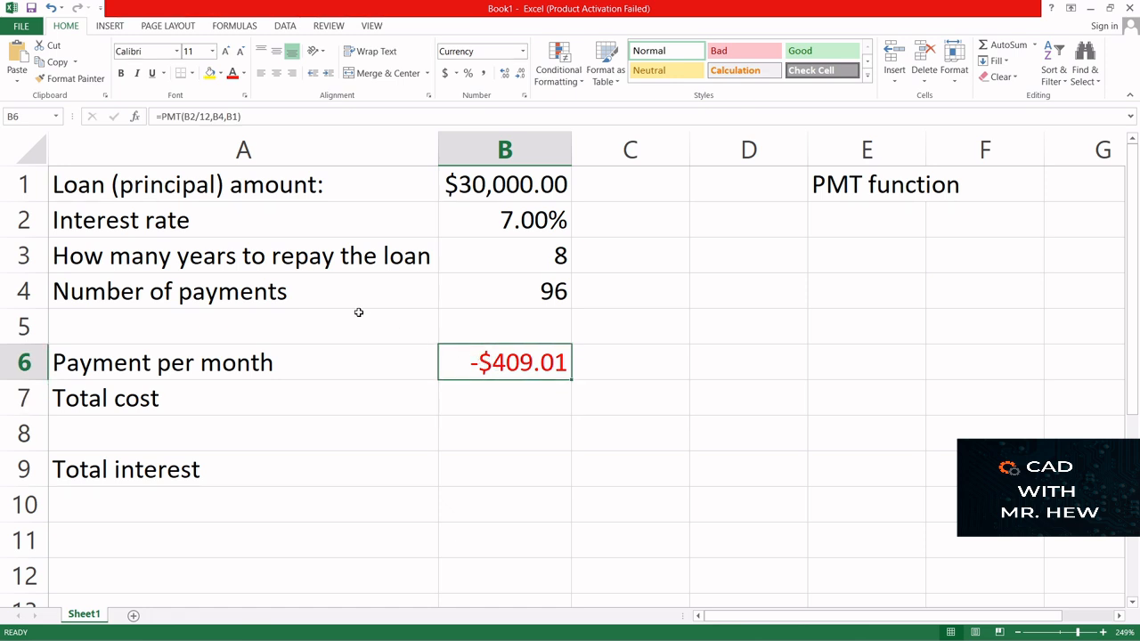
pyautogui.click(165, 116)
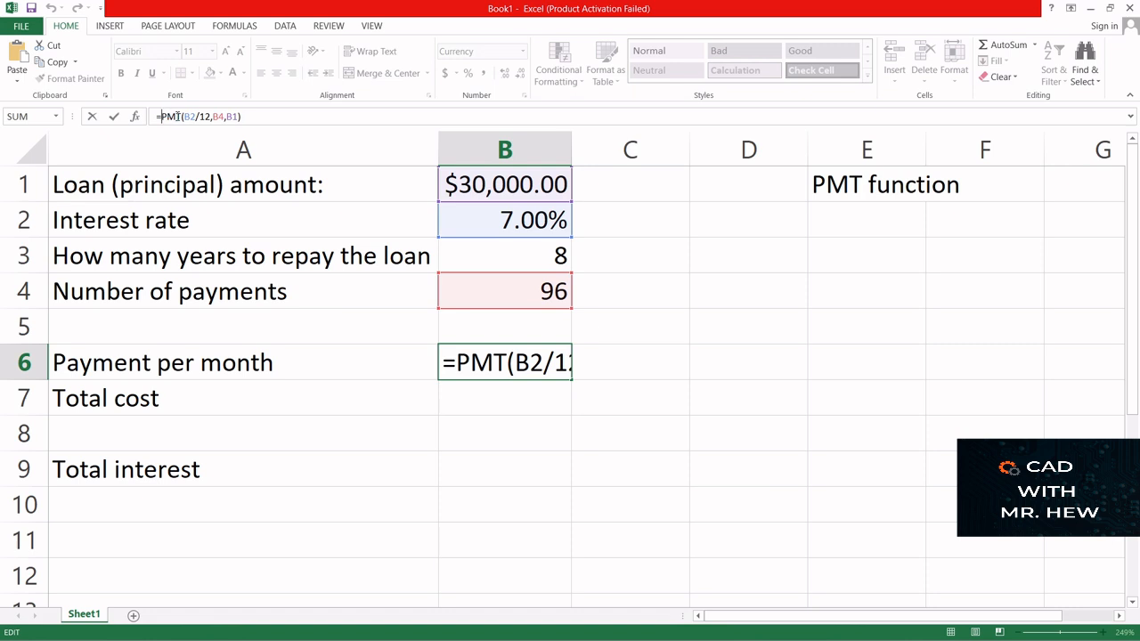
pyautogui.write('-')
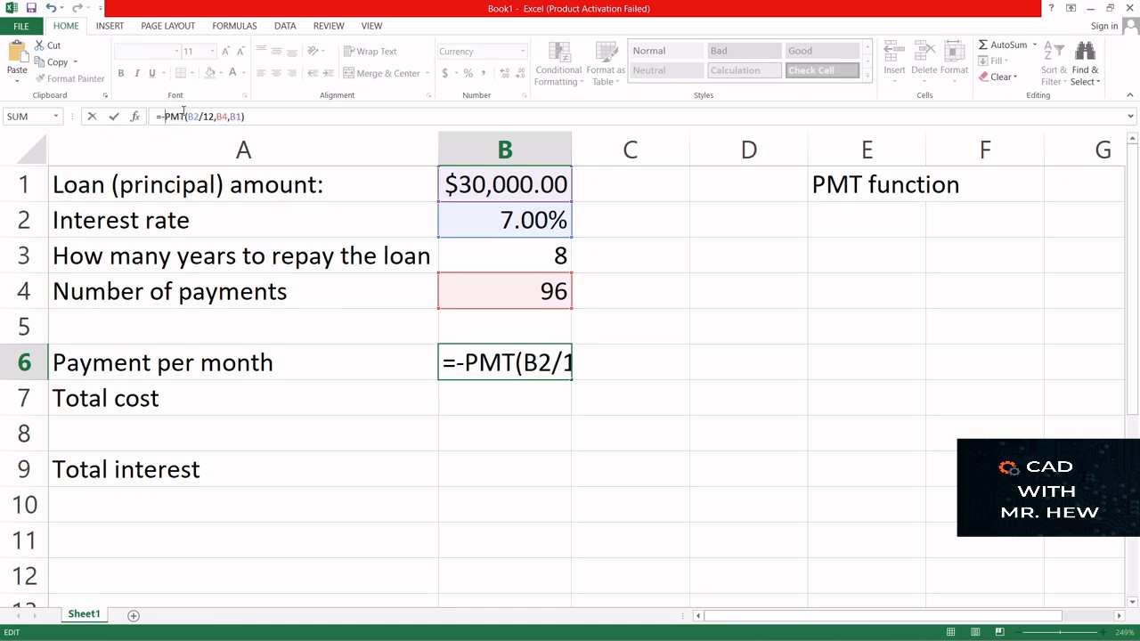
pyautogui.press('Return')
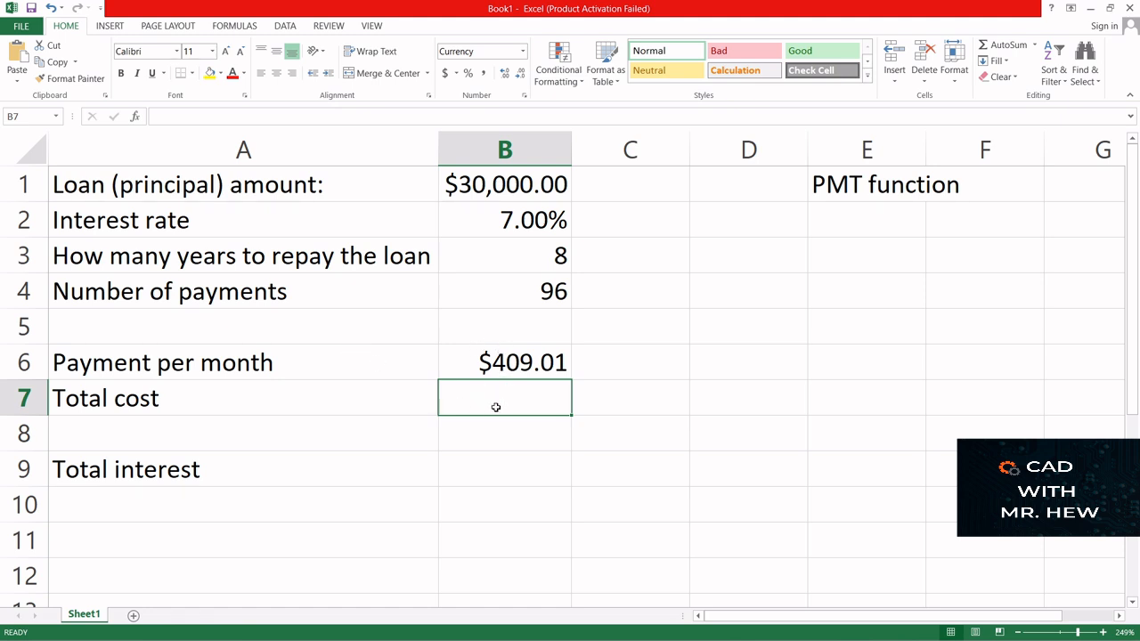
# - Calculate the total cost in cell B7 by multiplying the monthly payment by the number of payments, =B6*B4
pyautogui.write('=')
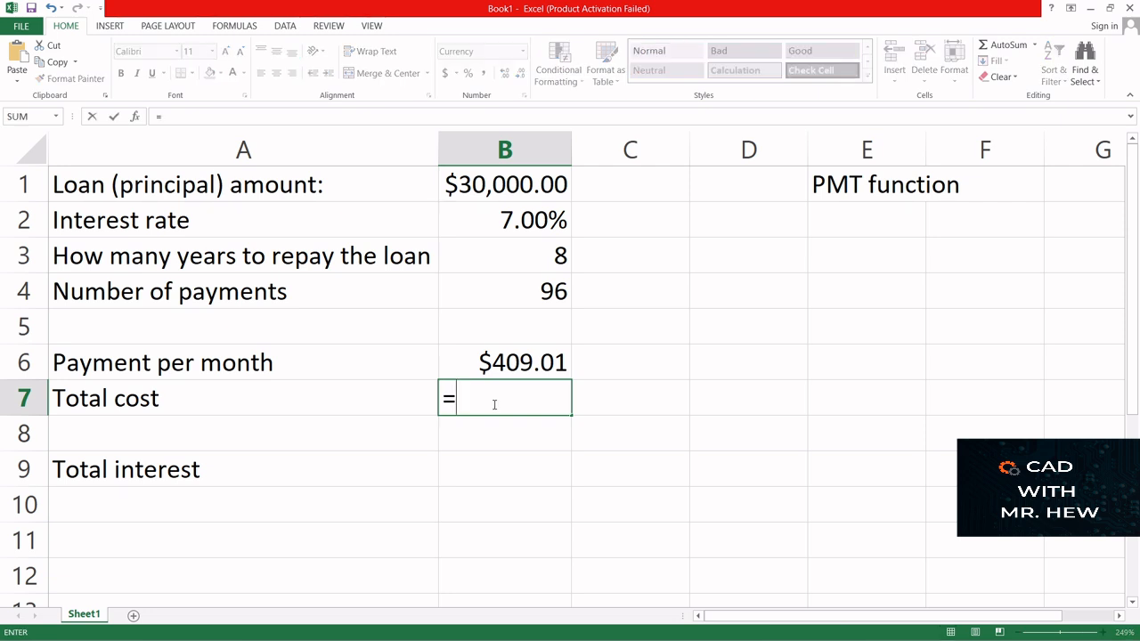
pyautogui.write('B6')
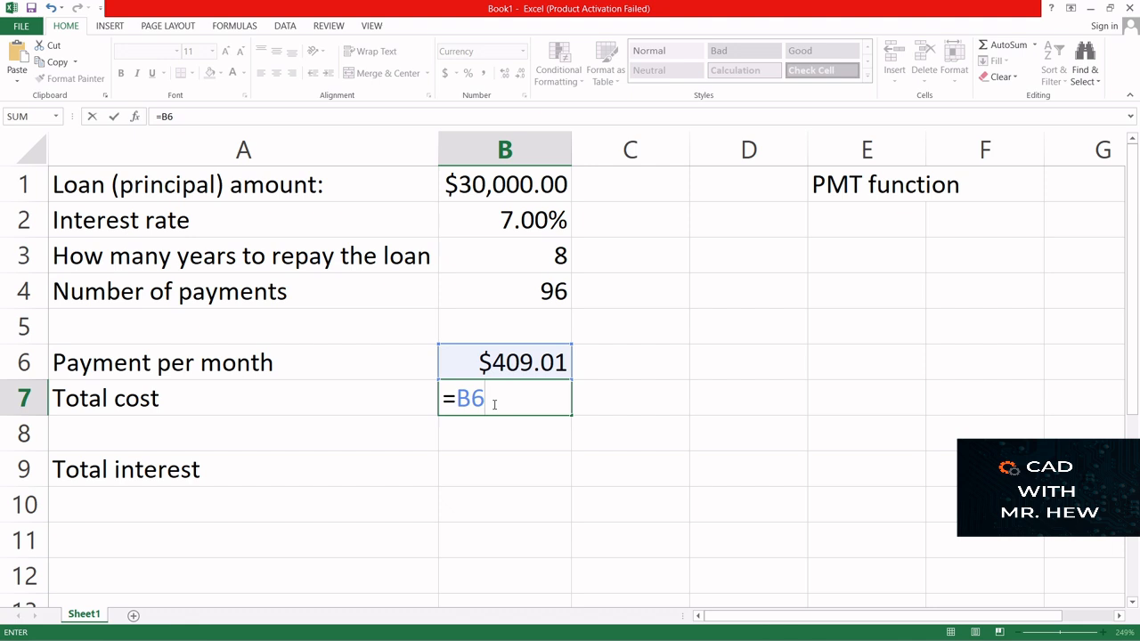
pyautogui.write('*')
pyautogui.click(527, 291)
pyautogui.press('Return')
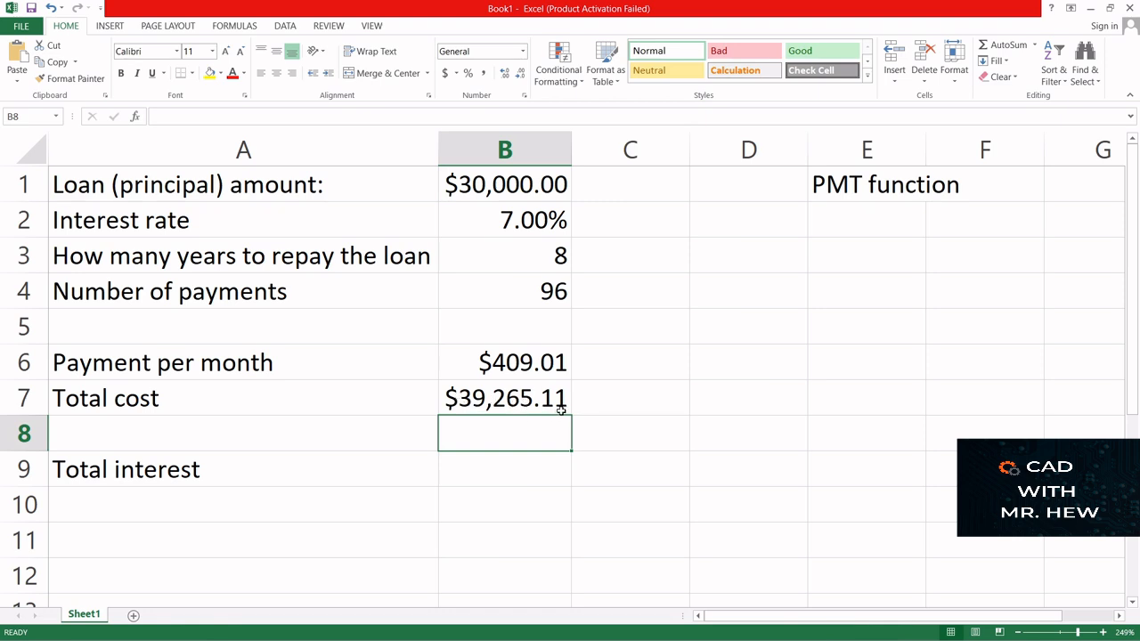
# - Fill the payment per month cell B6 with the standard light blue colour
pyautogui.click(488, 366)
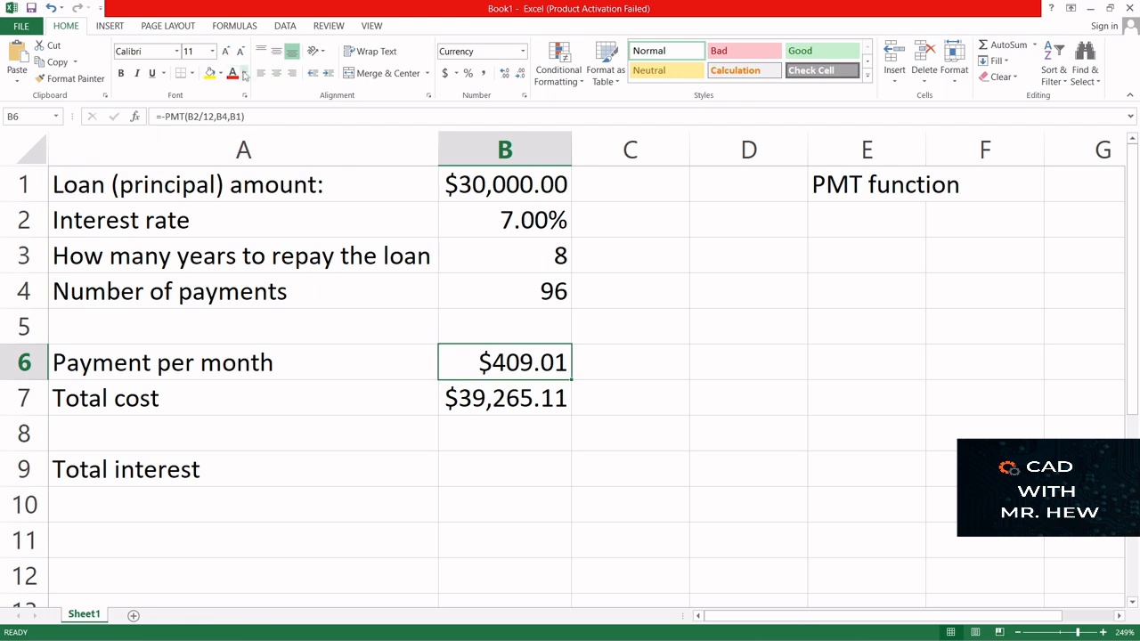
pyautogui.click(210, 73)
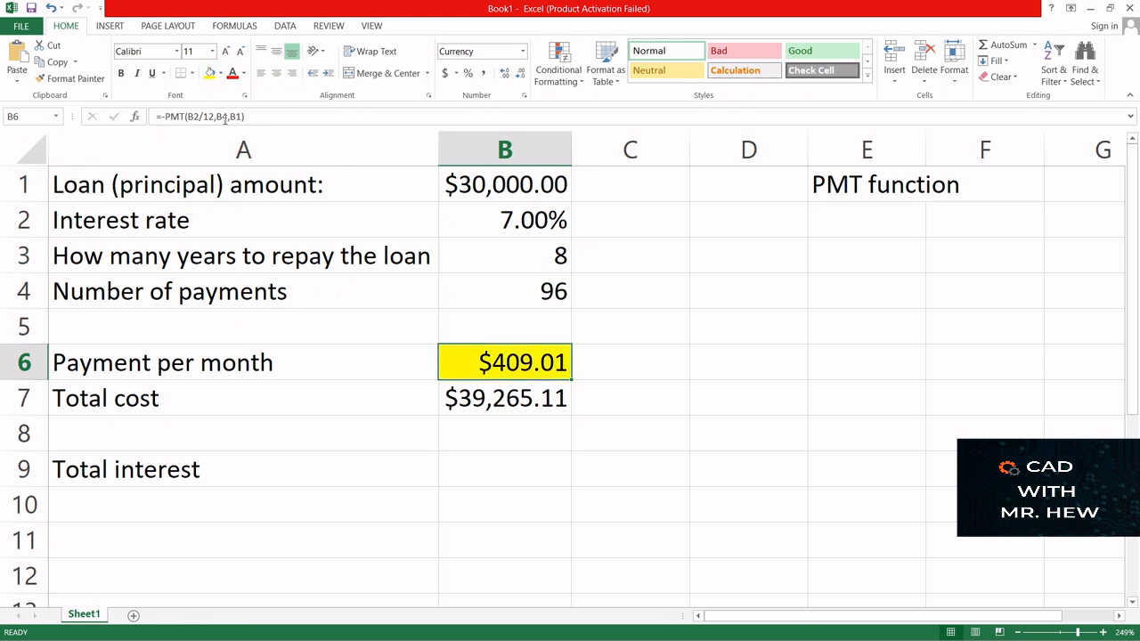
pyautogui.click(220, 73)
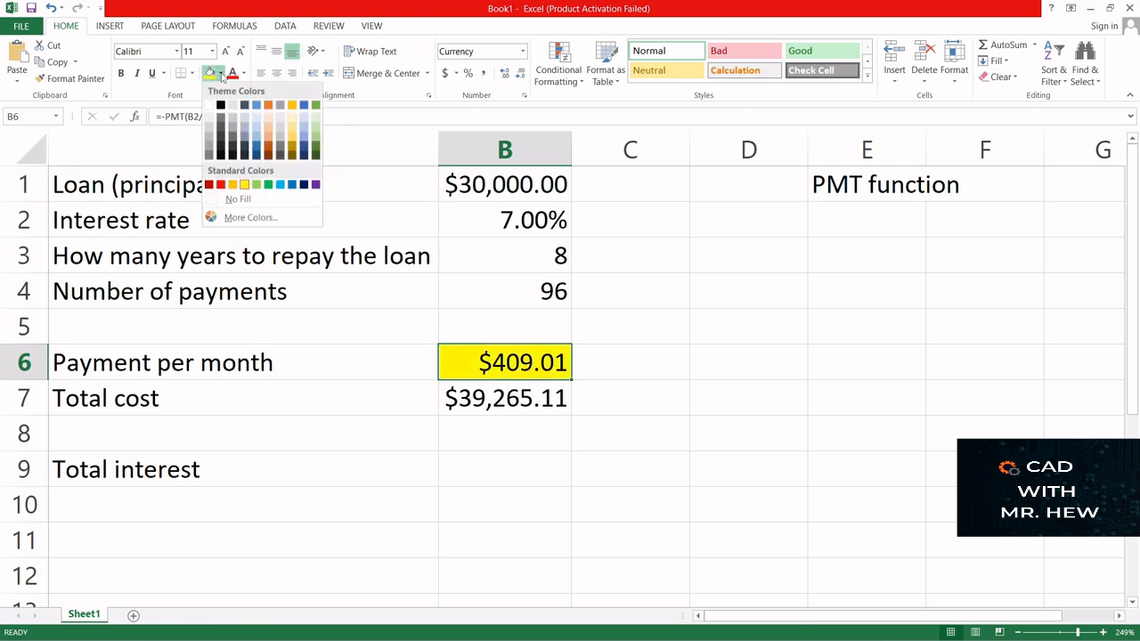
pyautogui.click(280, 184)
# - Fill the total interest cell B9 with the standard orange colour
pyautogui.click(532, 470)
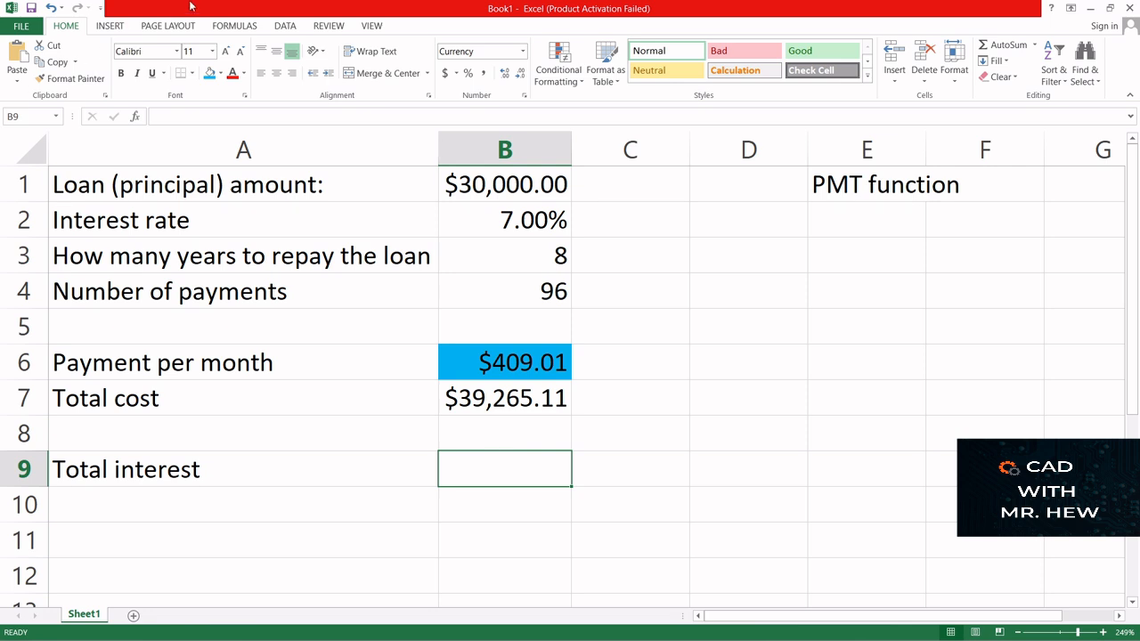
pyautogui.click(219, 75)
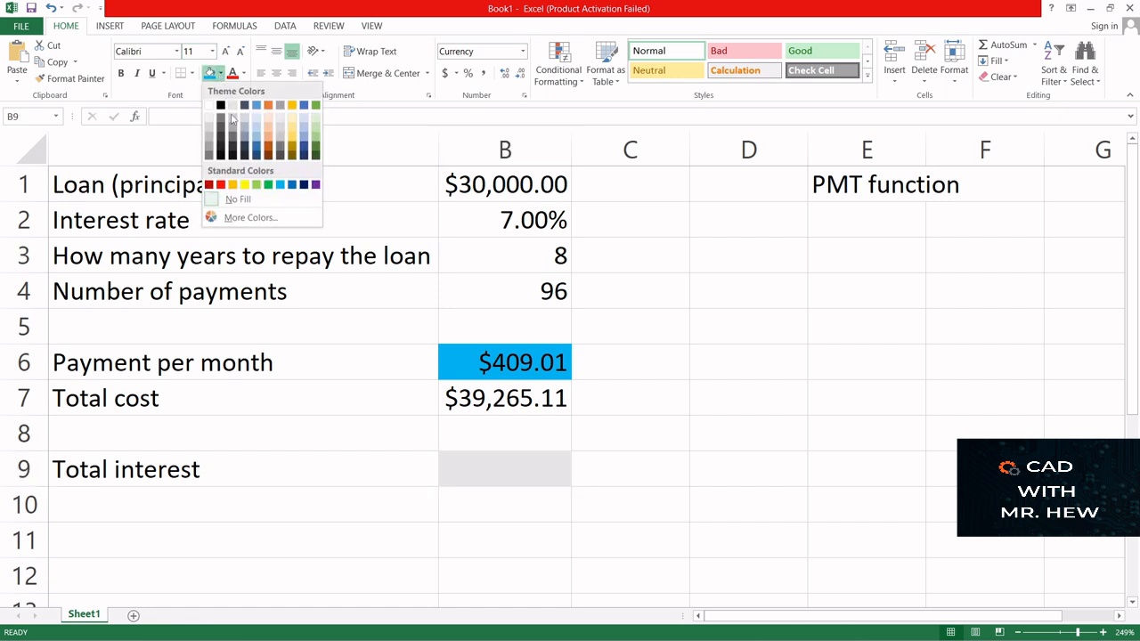
pyautogui.click(231, 185)
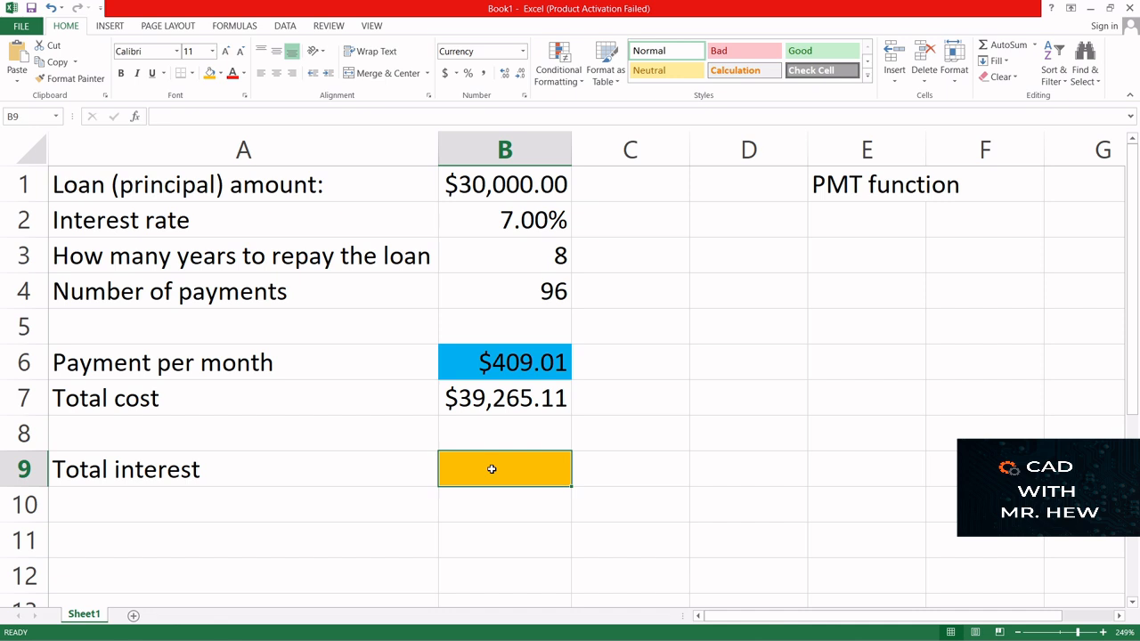
# - Calculate the total interest in cell B9 by subtracting the loan amount from the total cost, =B7-B1
pyautogui.write('=')
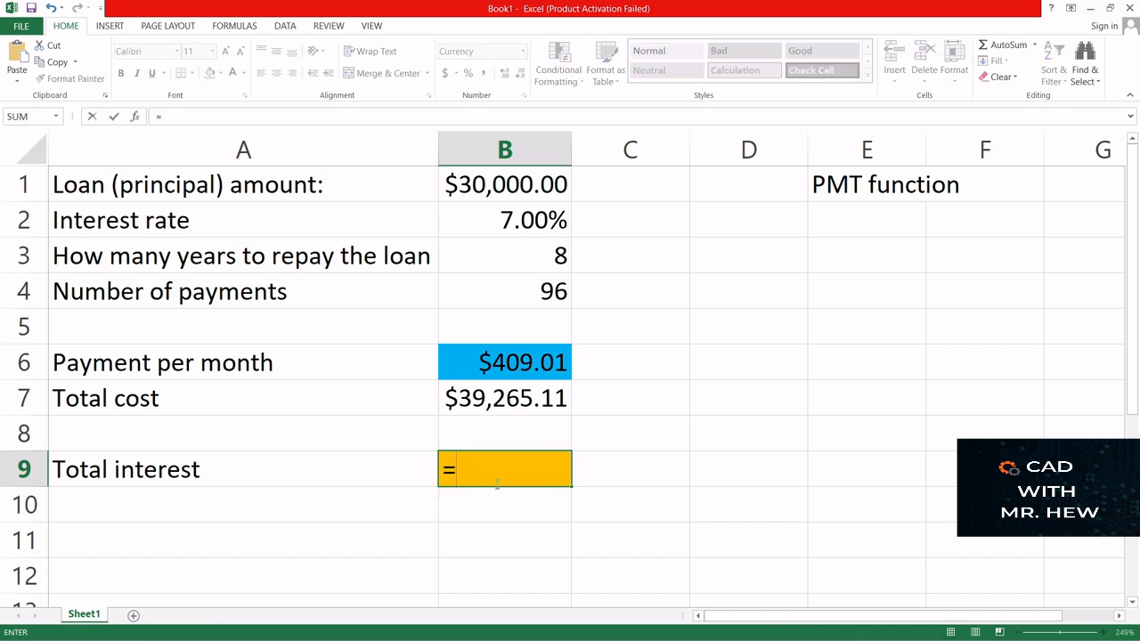
pyautogui.write('B7')
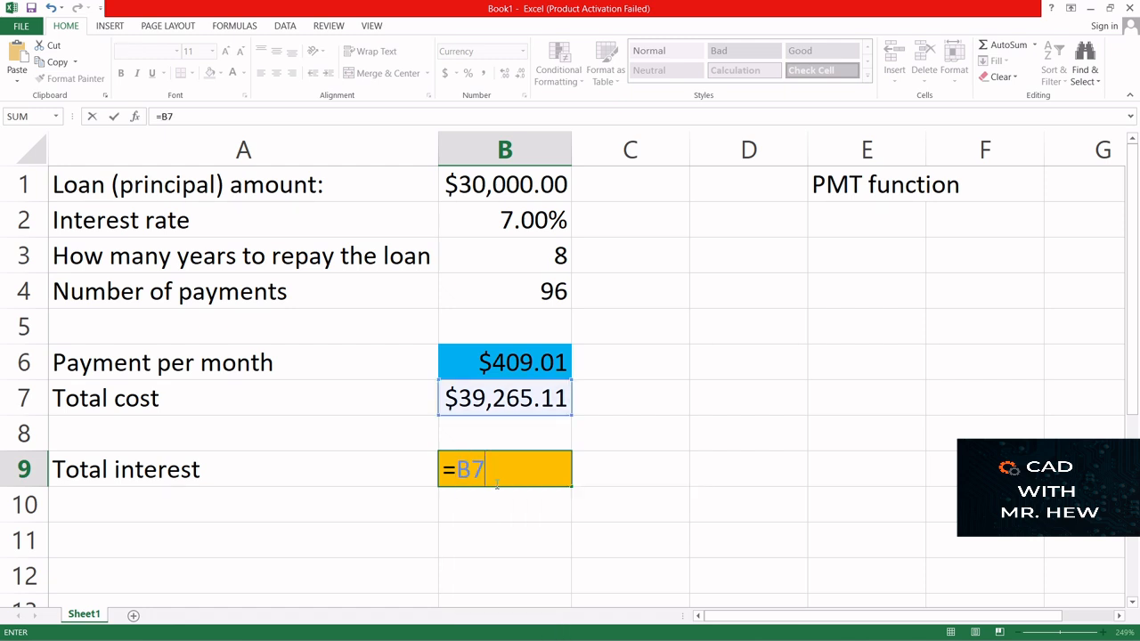
pyautogui.write('-')
pyautogui.write('B')
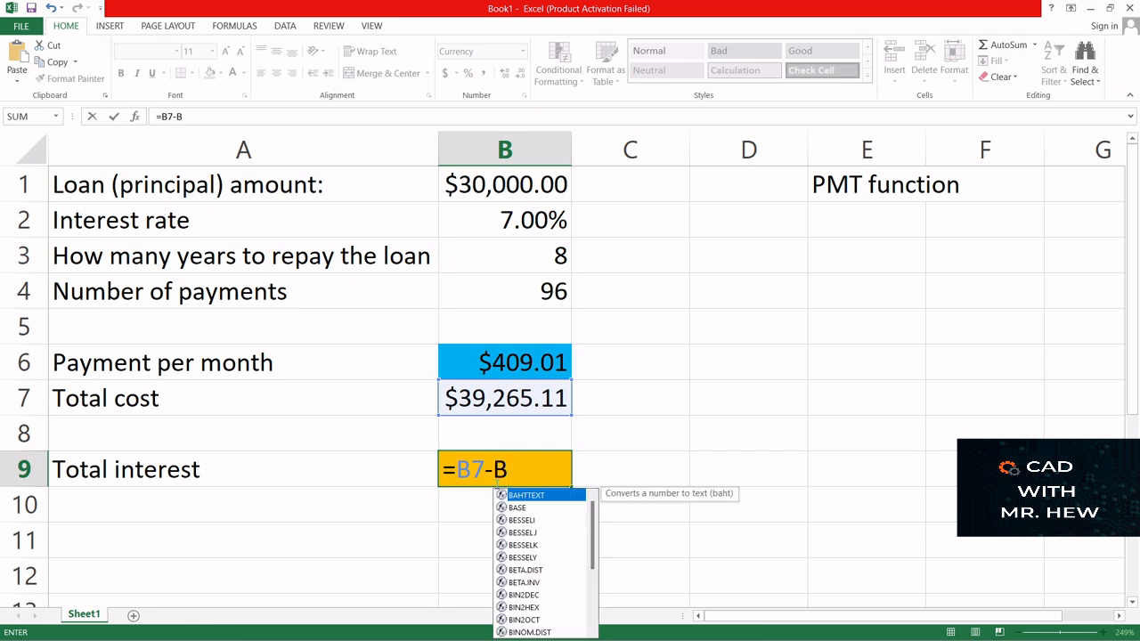
pyautogui.write('1')
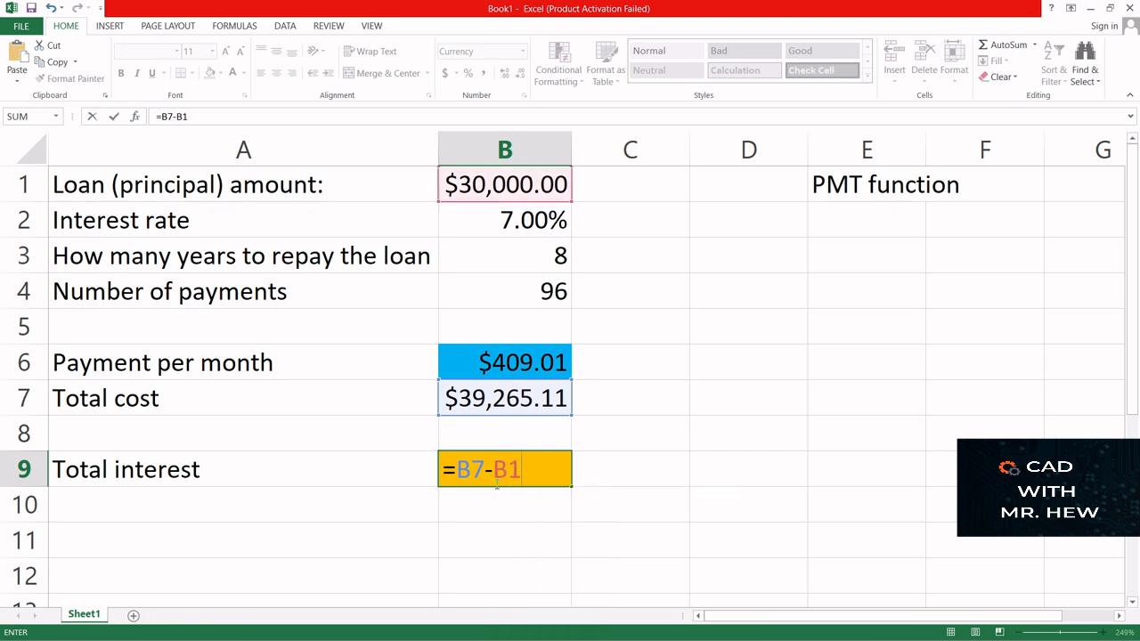
pyautogui.press('Return')
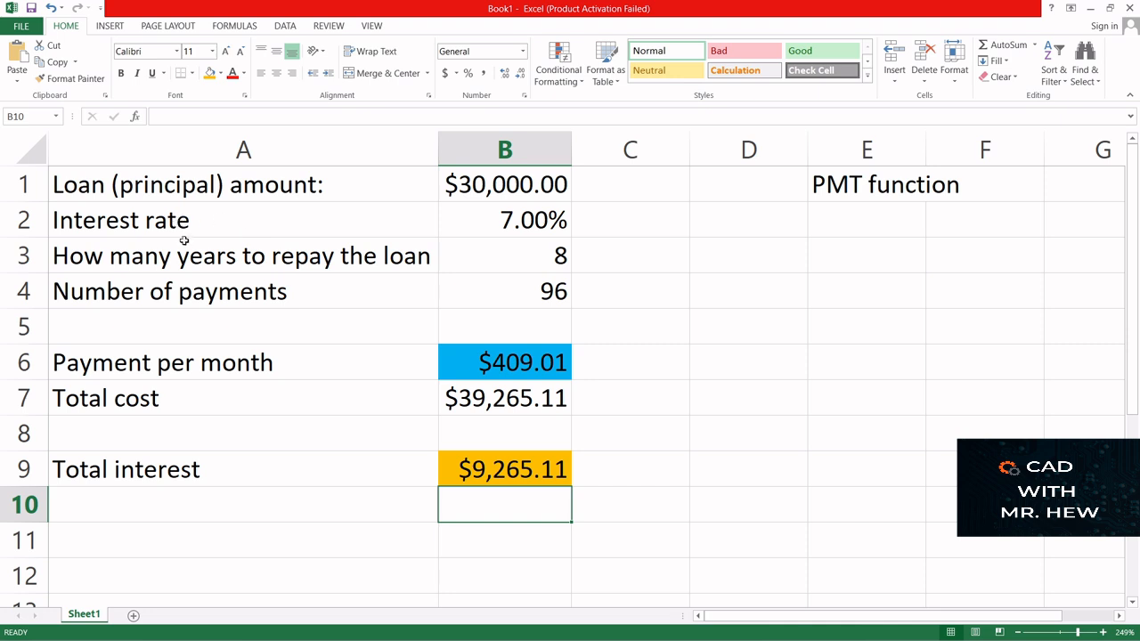
# - Change the loan amount in cell B1 to 300000
pyautogui.click(471, 184)
pyautogui.doubleClick(471, 183)
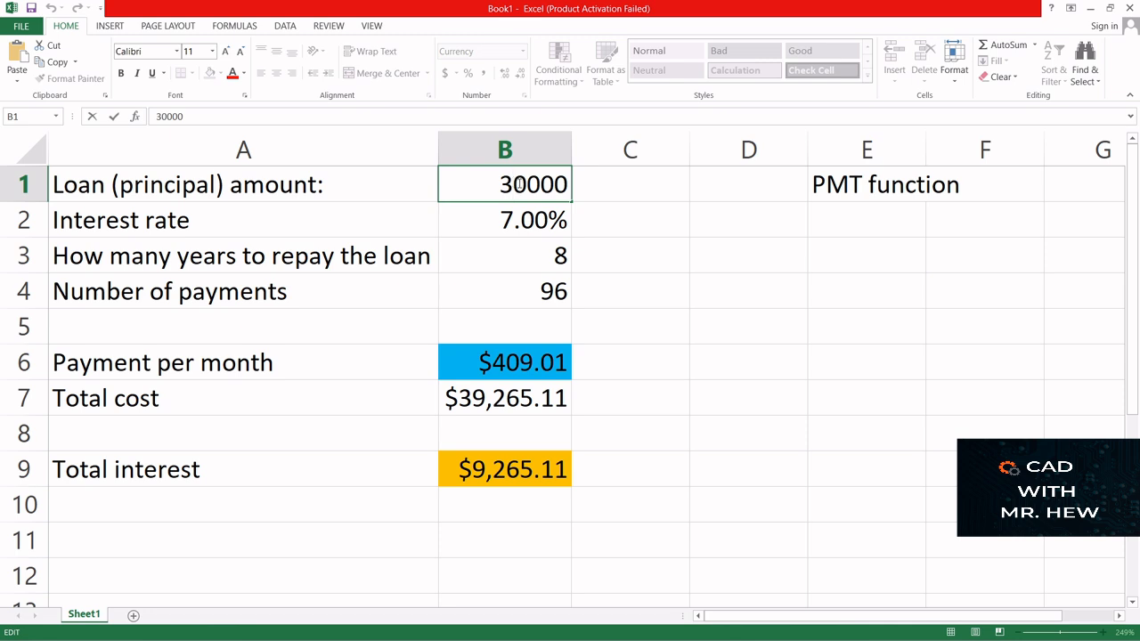
pyautogui.write('0')
pyautogui.press('Return')
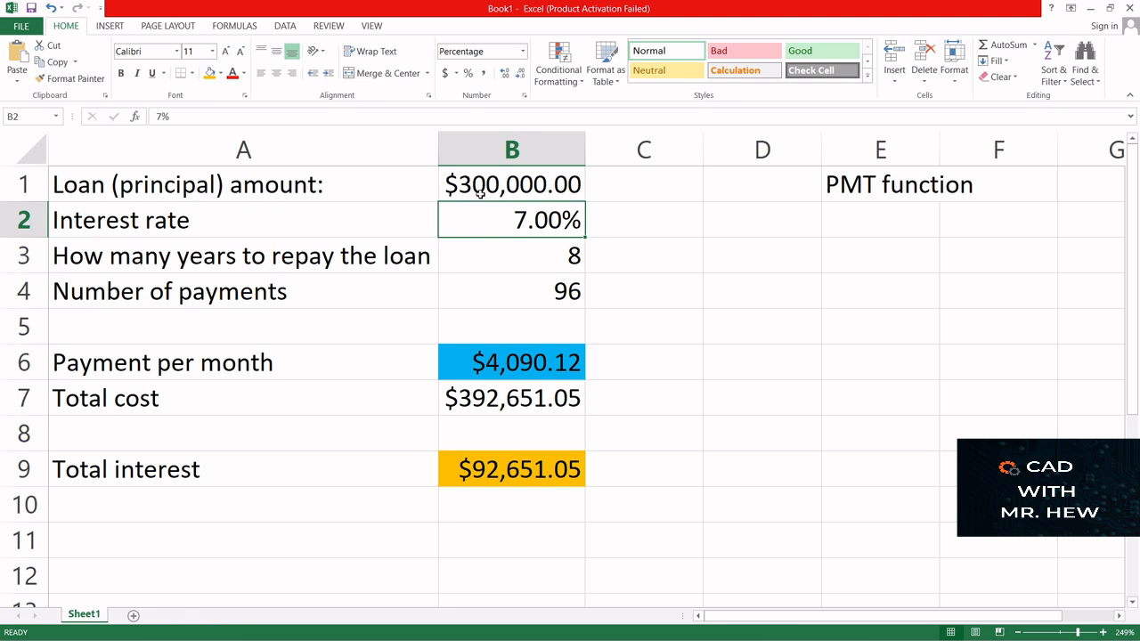
pyautogui.doubleClick(484, 186)
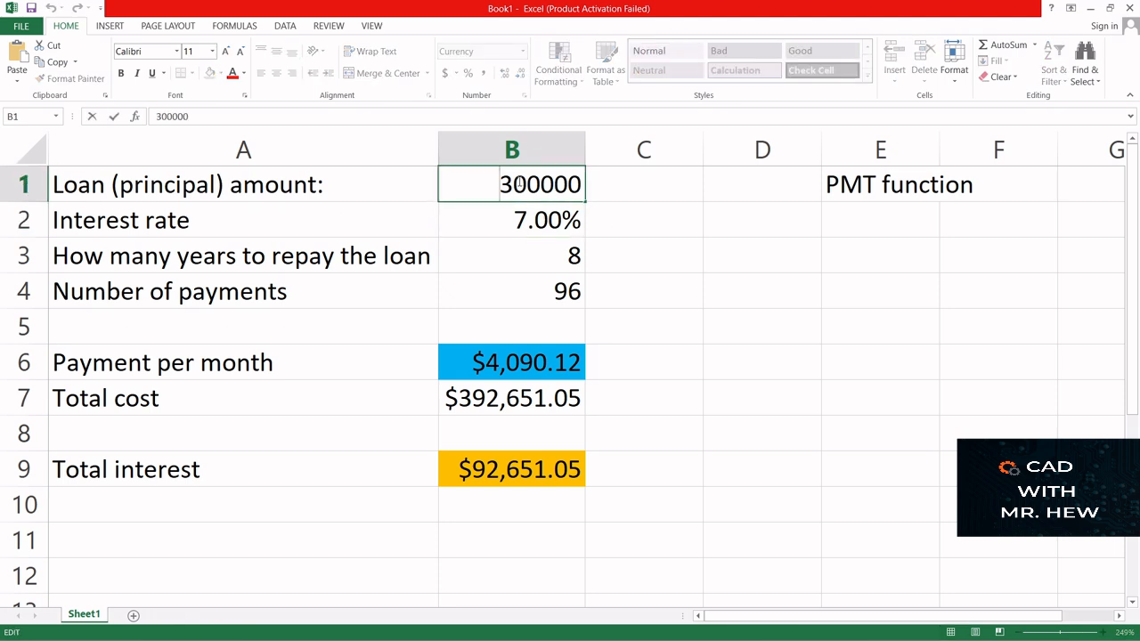
pyautogui.click(520, 183)
pyautogui.press('Delete')
pyautogui.write('0')
pyautogui.press('Return')
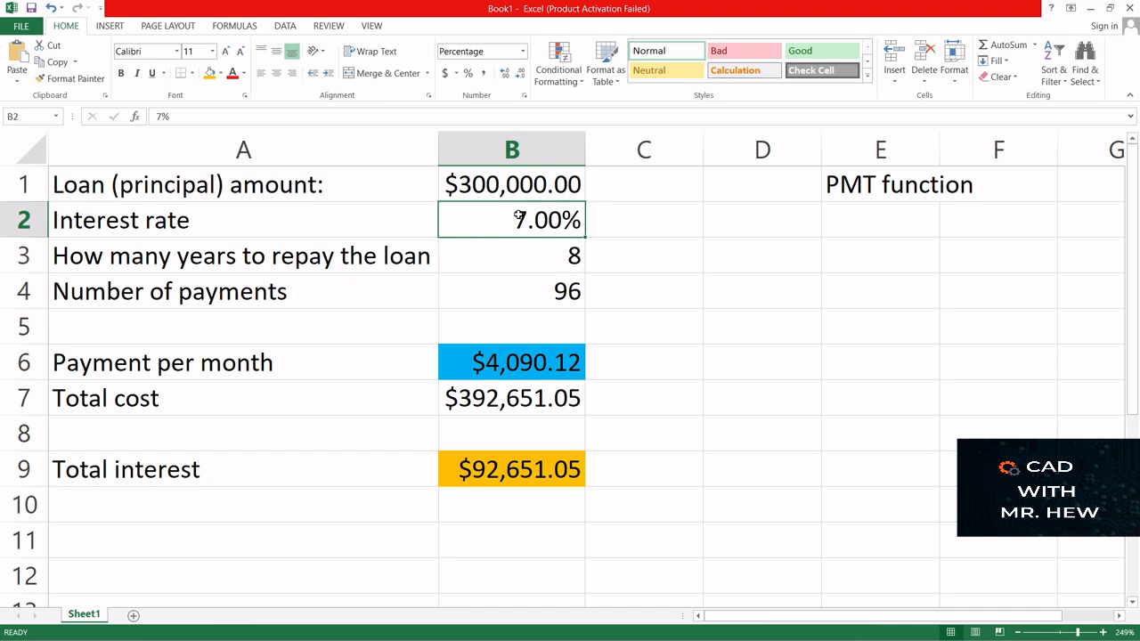
# - Change the interest rate in cell B2 to 6%
pyautogui.click(161, 141)
pyautogui.click(162, 116)
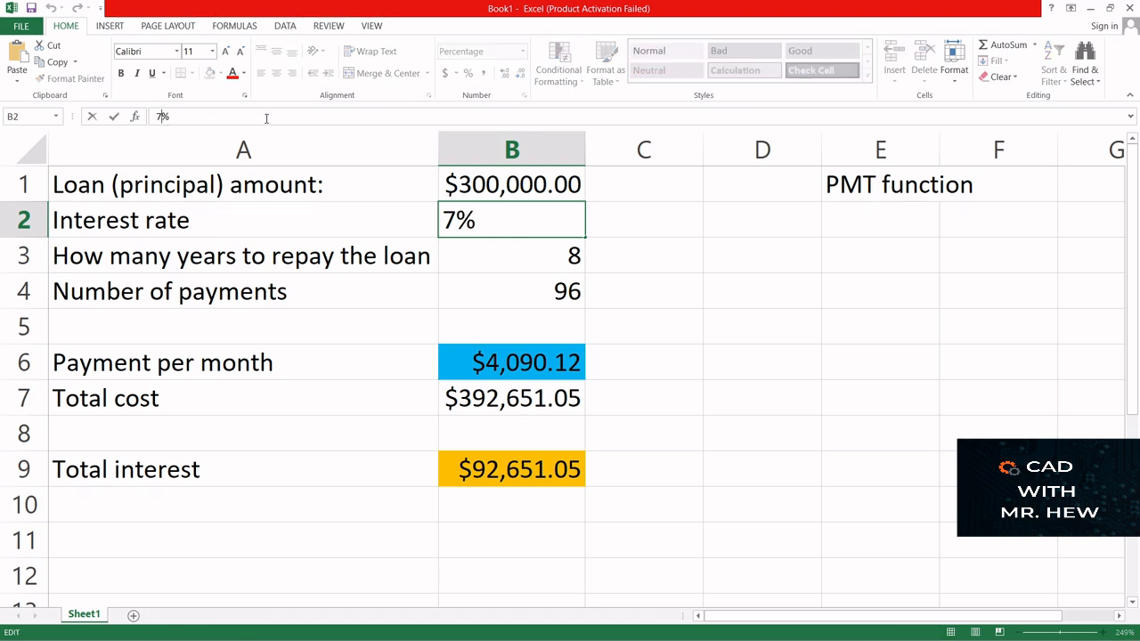
pyautogui.press('BackSpace')
pyautogui.write('6')
pyautogui.press('Return')
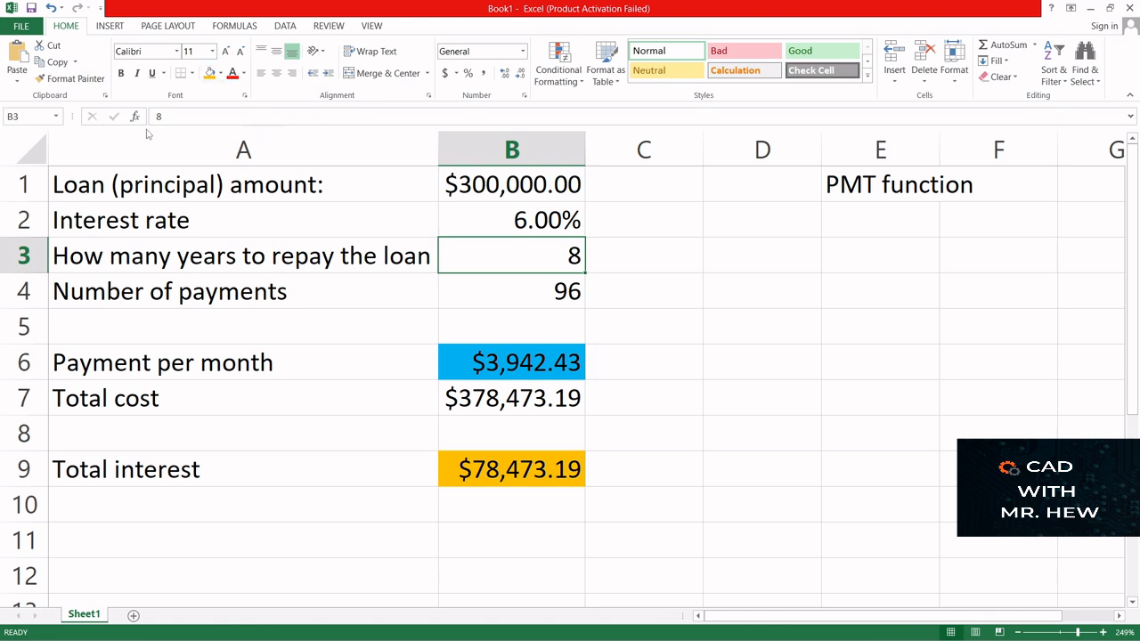
# - Change the interest rate in cell B2 to 5% for the 300,000 loan
pyautogui.doubleClick(526, 223)
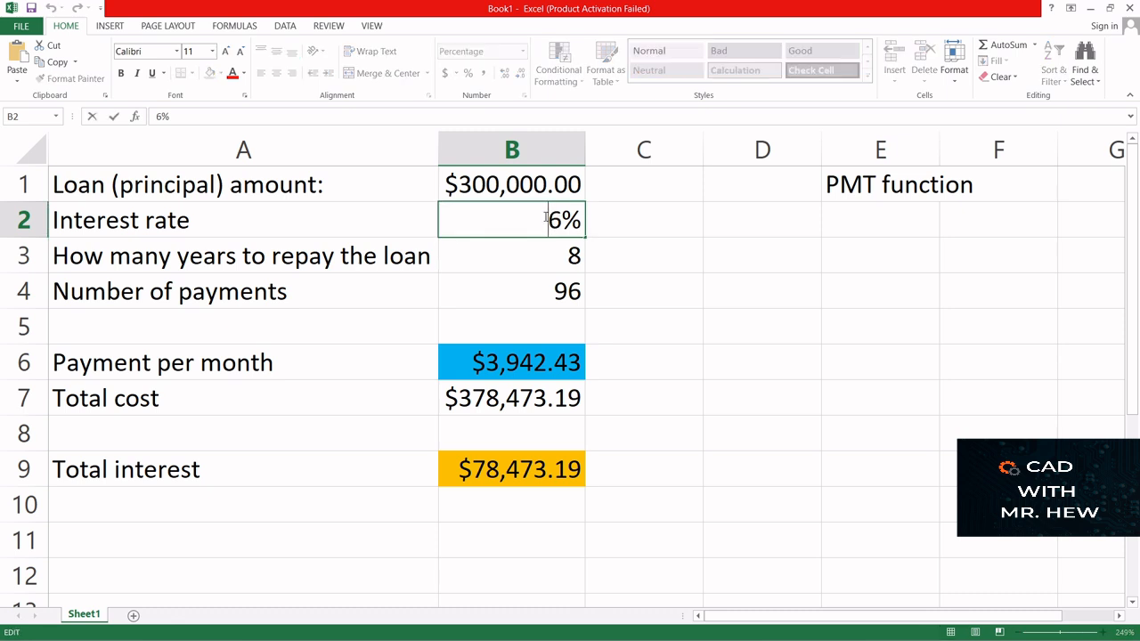
pyautogui.press('Delete')
pyautogui.write('5')
pyautogui.press('Return')
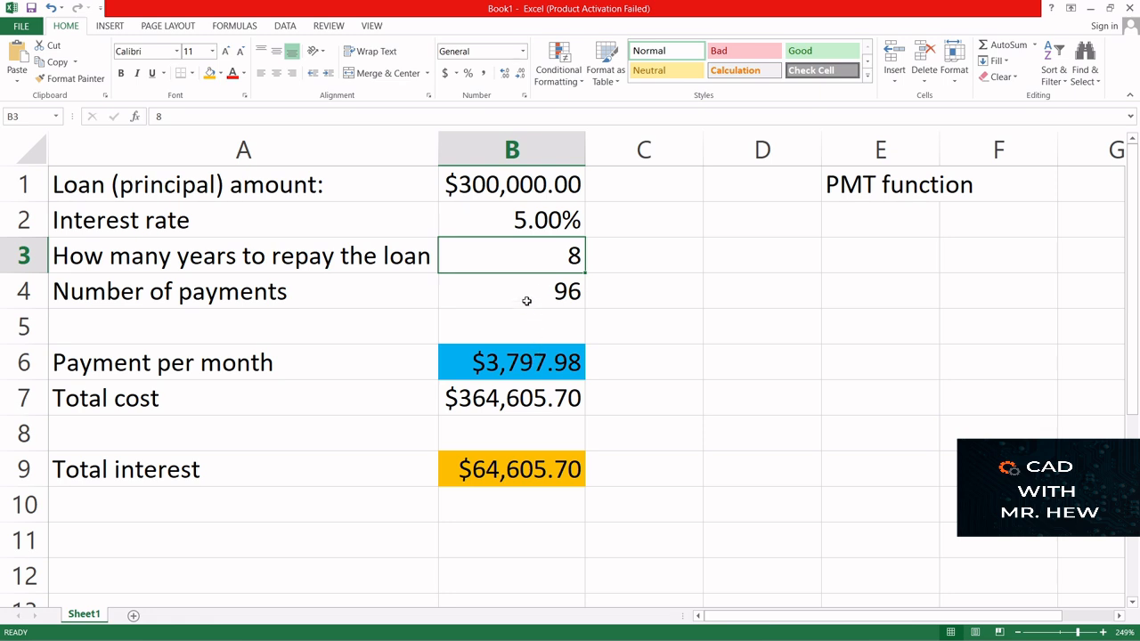
# - Lower the interest rate in cell B2 to 4% for the 300,000 loan
pyautogui.doubleClick(523, 220)
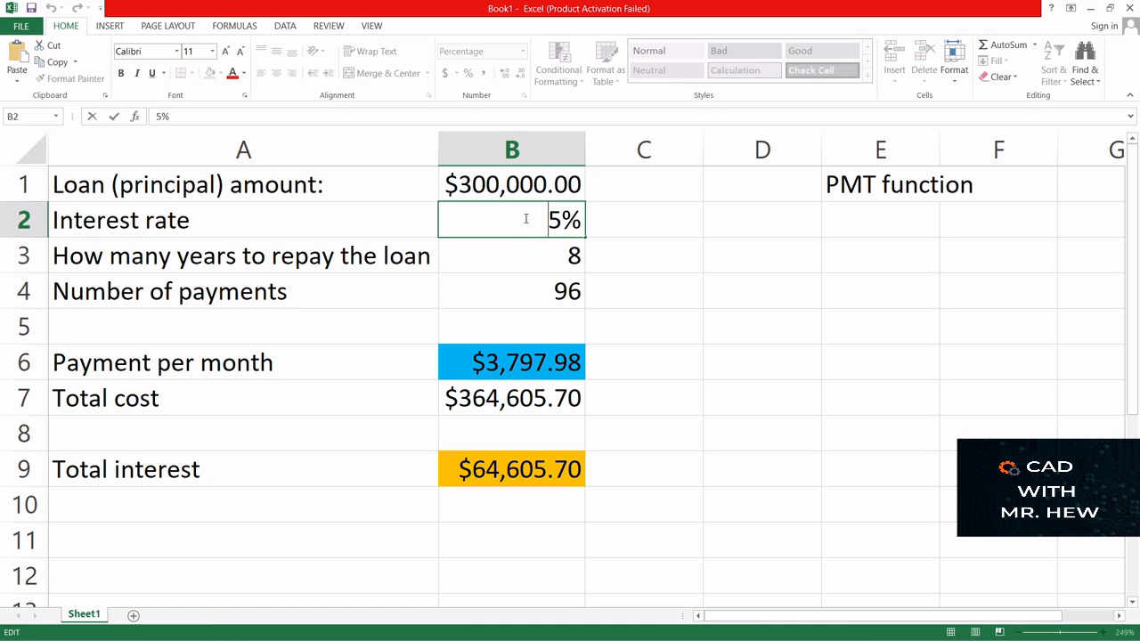
pyautogui.write('4')
pyautogui.press('Delete')
pyautogui.press('Return')
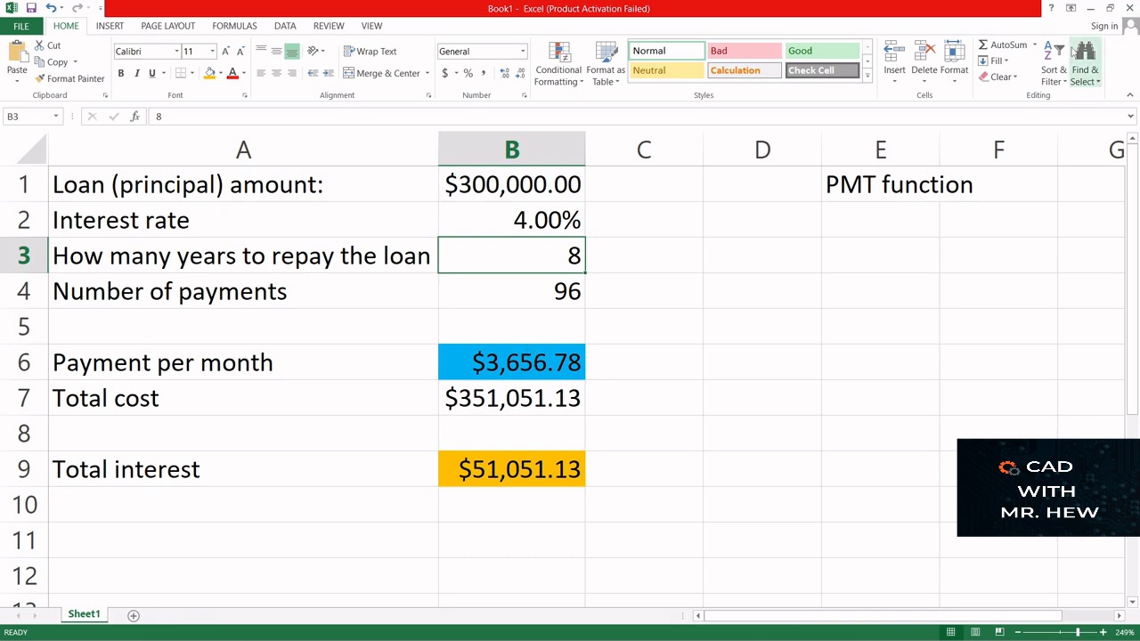
pyautogui.click(871, 215)
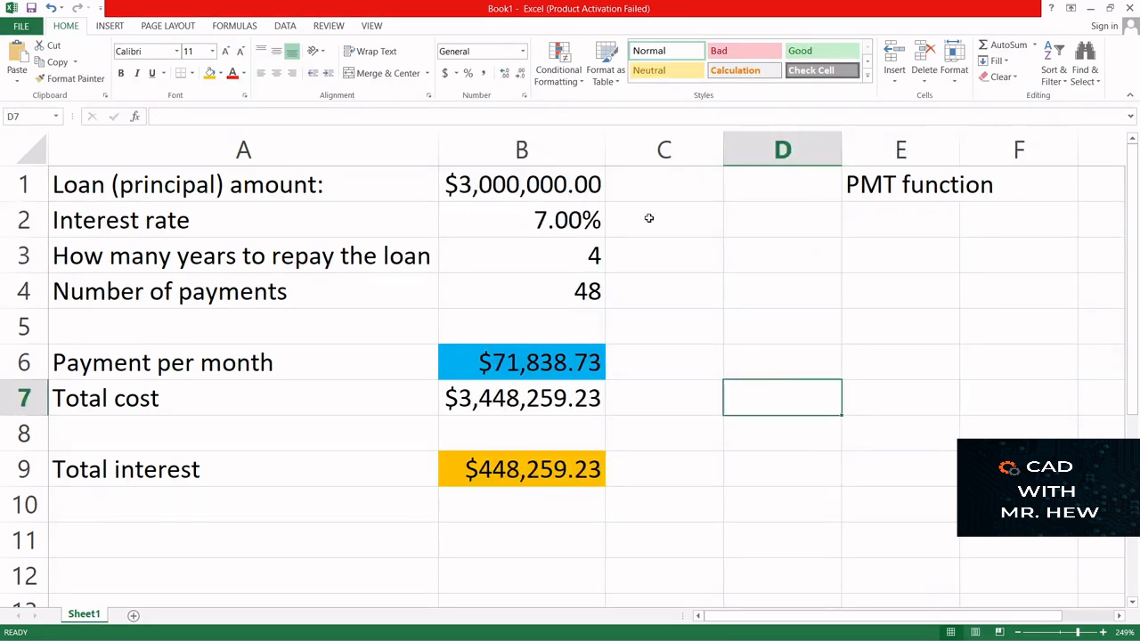
# - Change the interest rate in cell B2 to 6% for the 3,000,000 loan
pyautogui.click(547, 219)
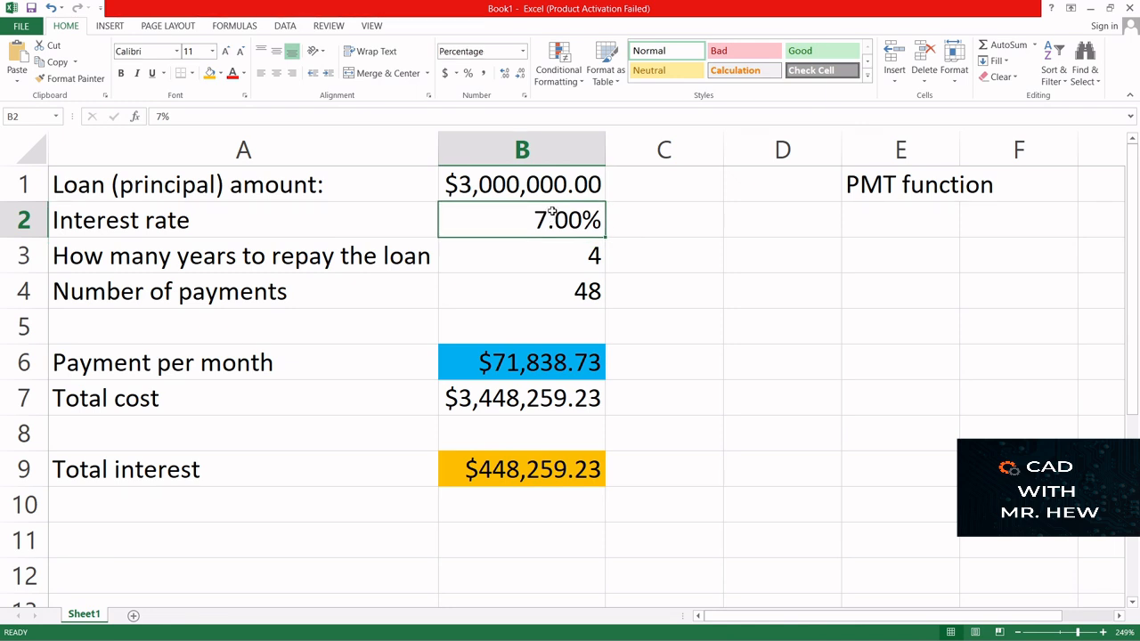
pyautogui.write('6')
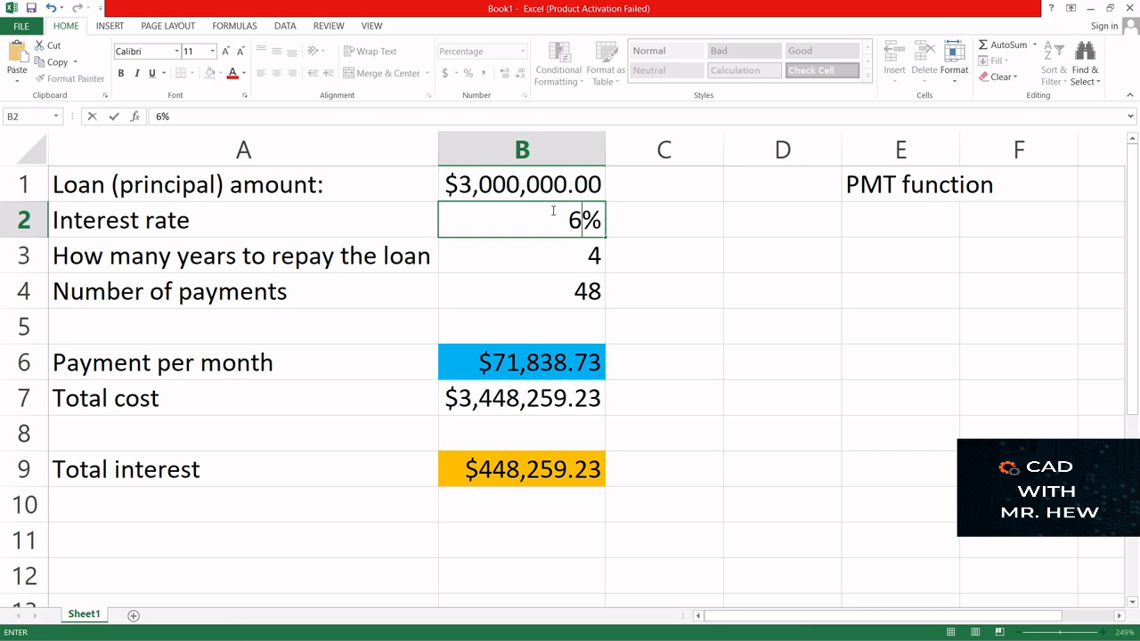
pyautogui.press('Return')
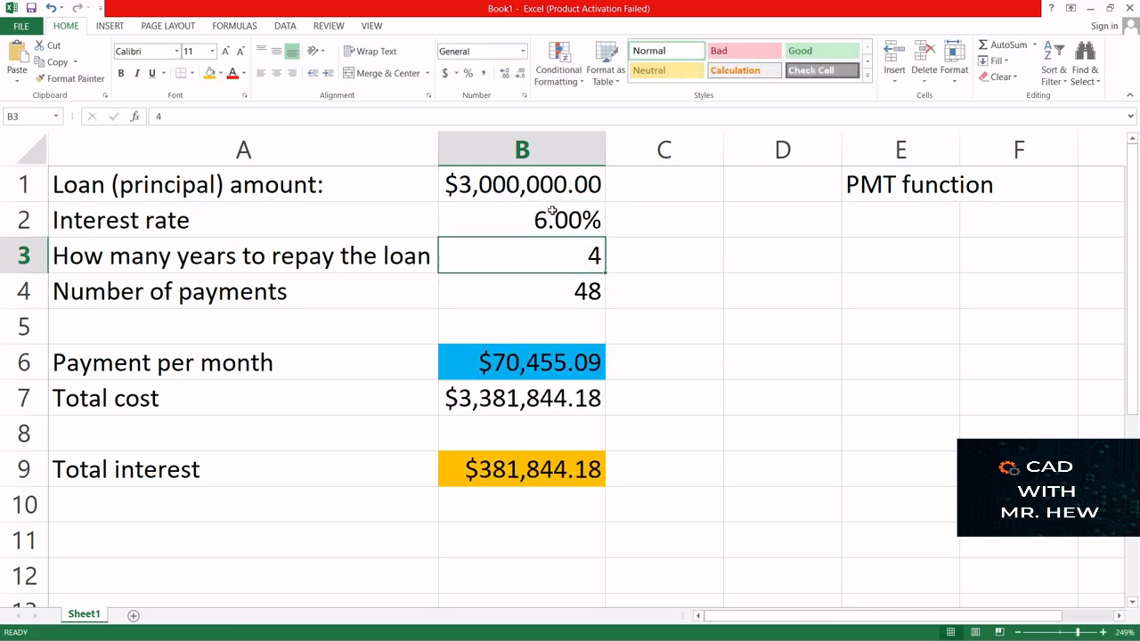
# - Set the interest rate in cell B2 to 4% for the 3,000,000 loan
pyautogui.click(545, 216)
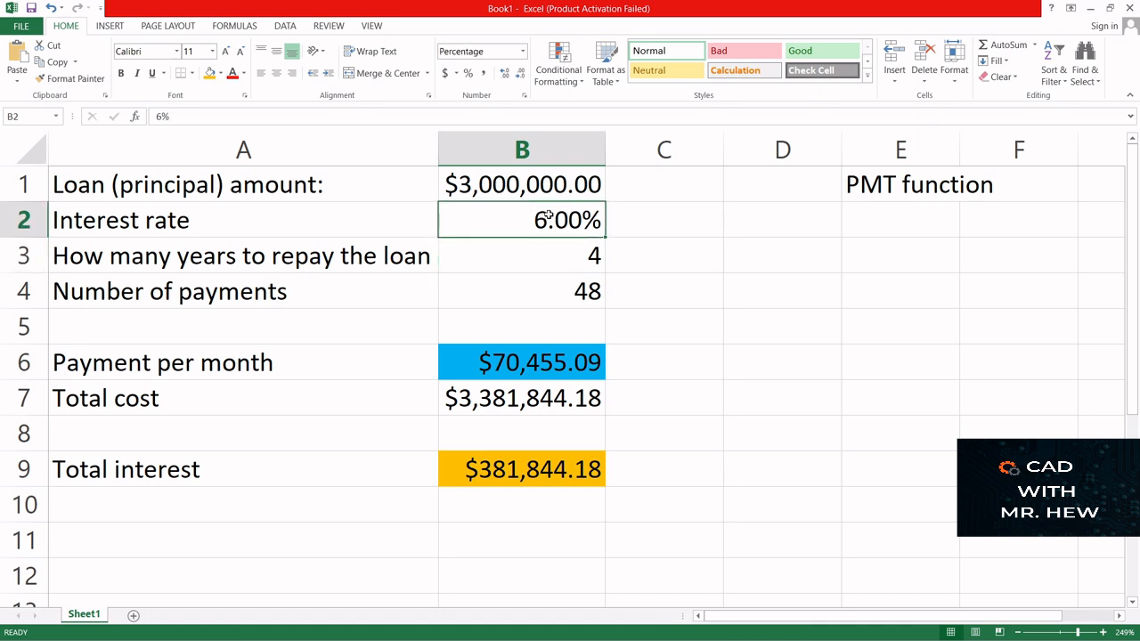
pyautogui.write('5')
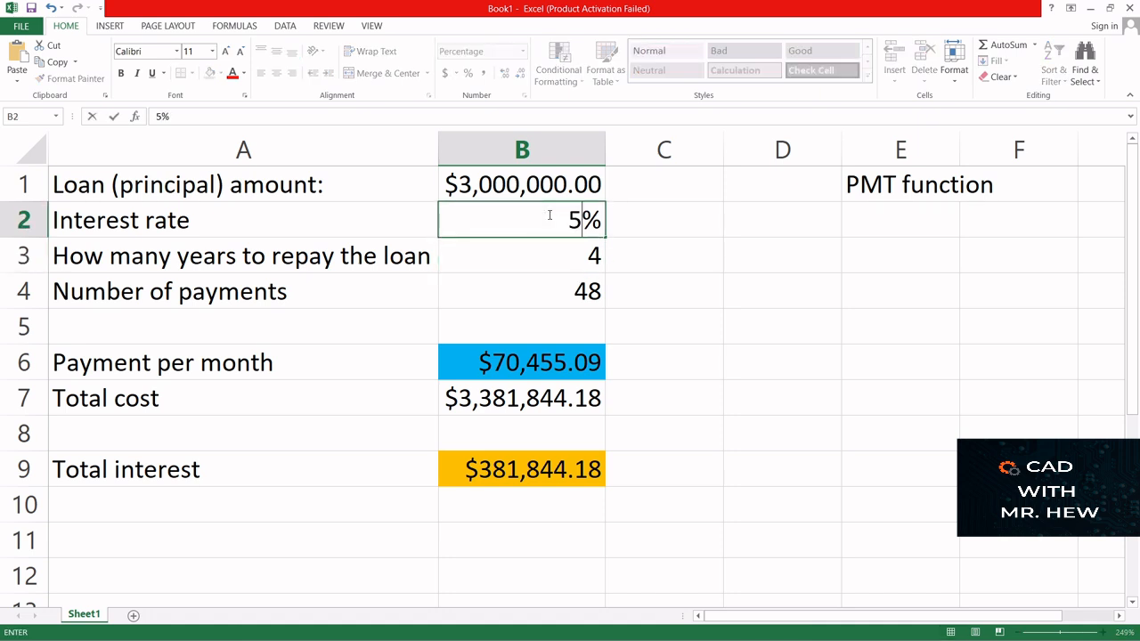
pyautogui.press('BackSpace')
pyautogui.write('4')
pyautogui.press('Return')
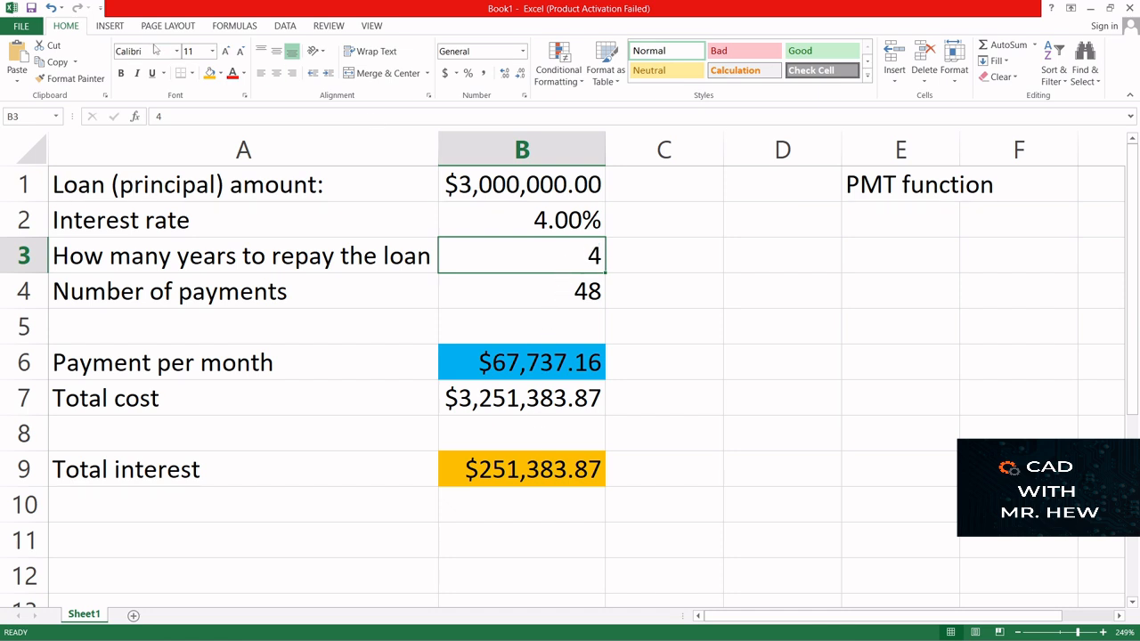
# - Change the number of years to repay the loan in cell B3 to 5
pyautogui.click(166, 117)
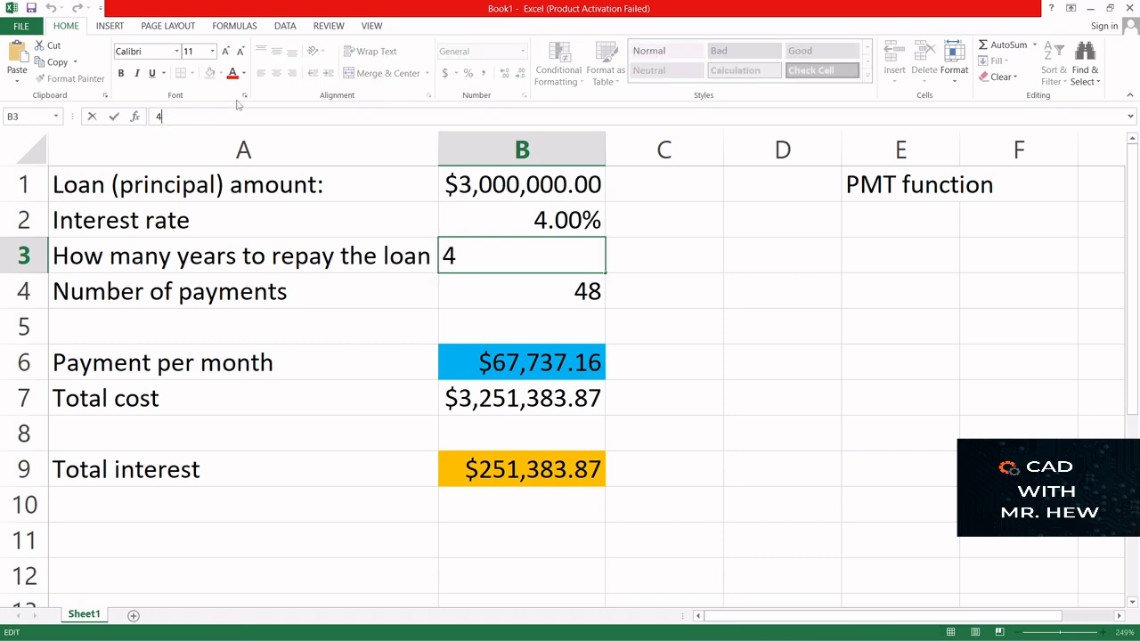
pyautogui.press('BackSpace')
pyautogui.write('5')
pyautogui.press('Return')
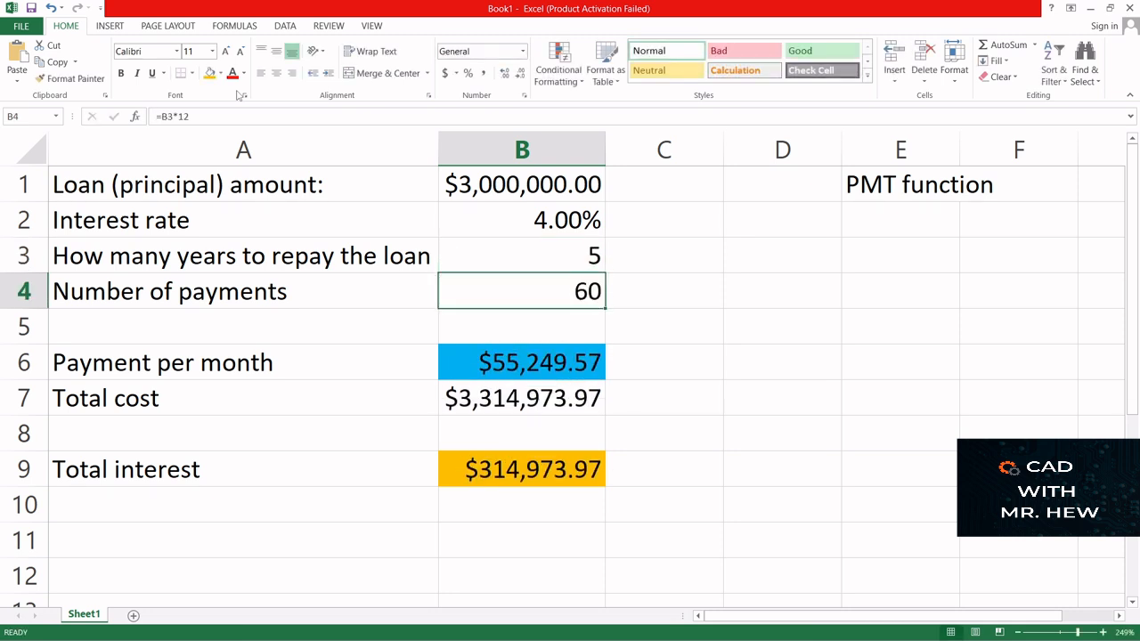